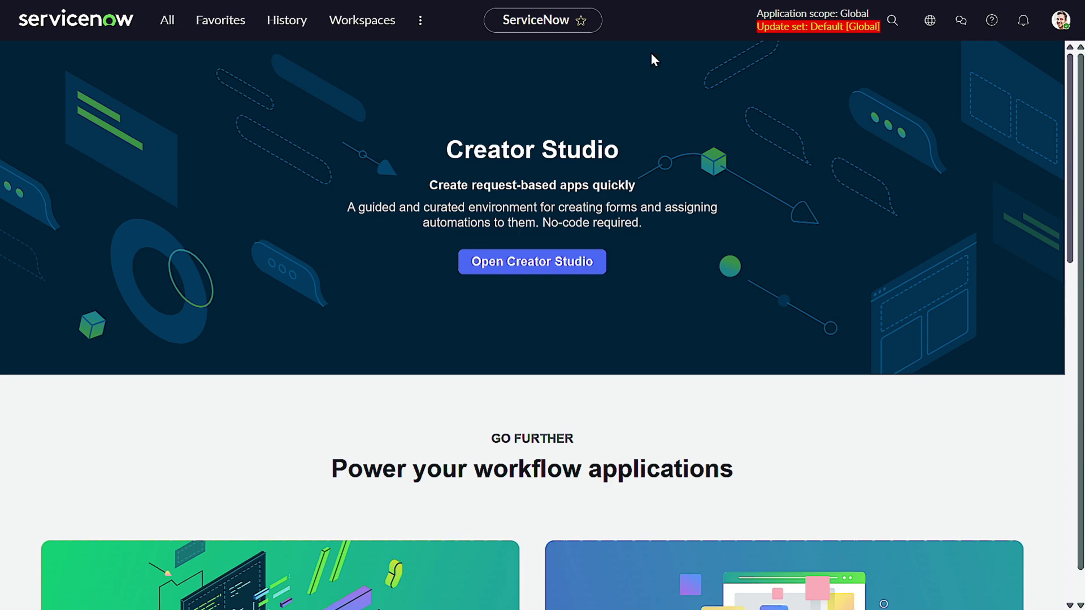
# Find UI Builder in the application navigator by filtering on 'ui buil' and launch it
pyautogui.click(370, 21)
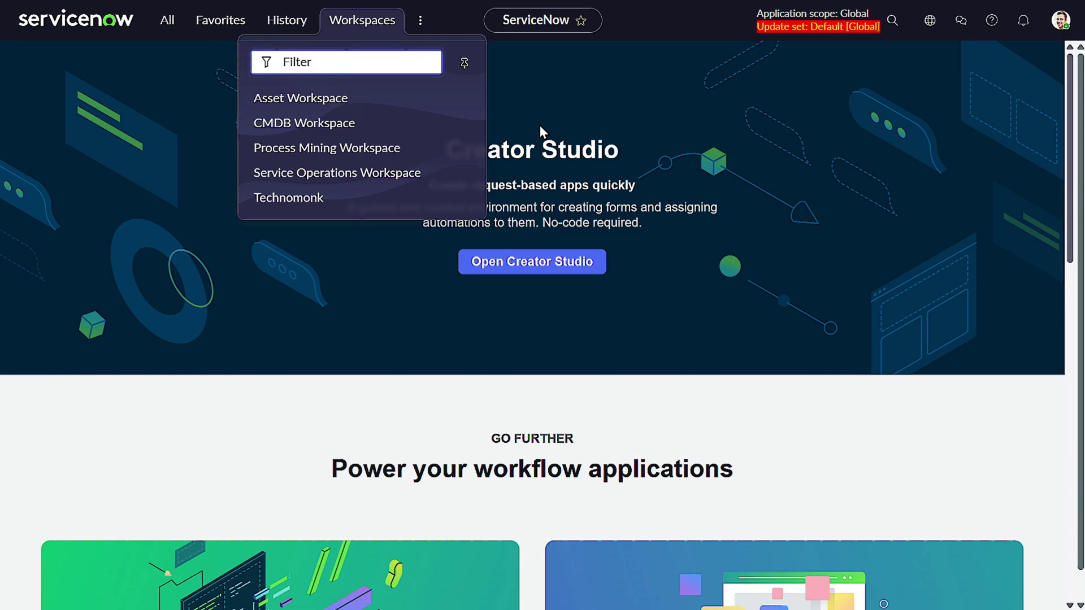
pyautogui.press('Escape')
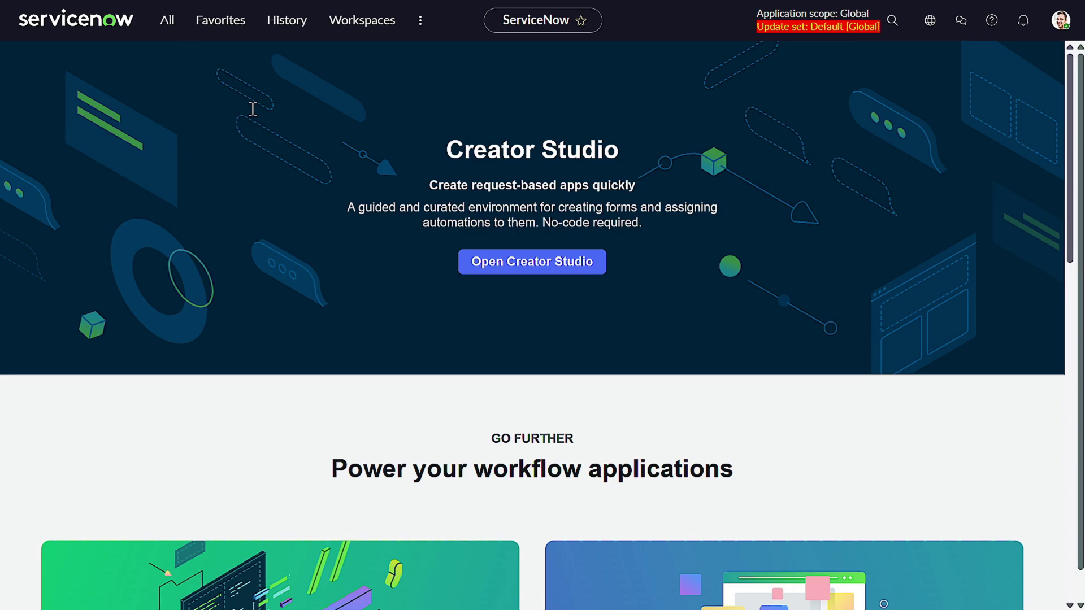
pyautogui.hotkey('alt', 'Tab')
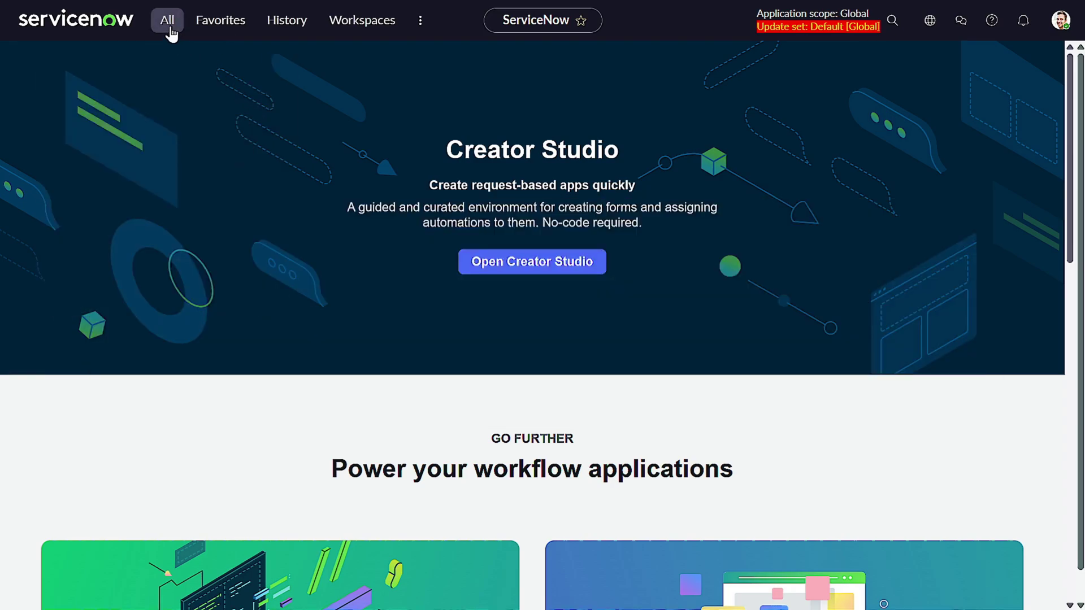
pyautogui.click(169, 20)
pyautogui.write('ui bui')
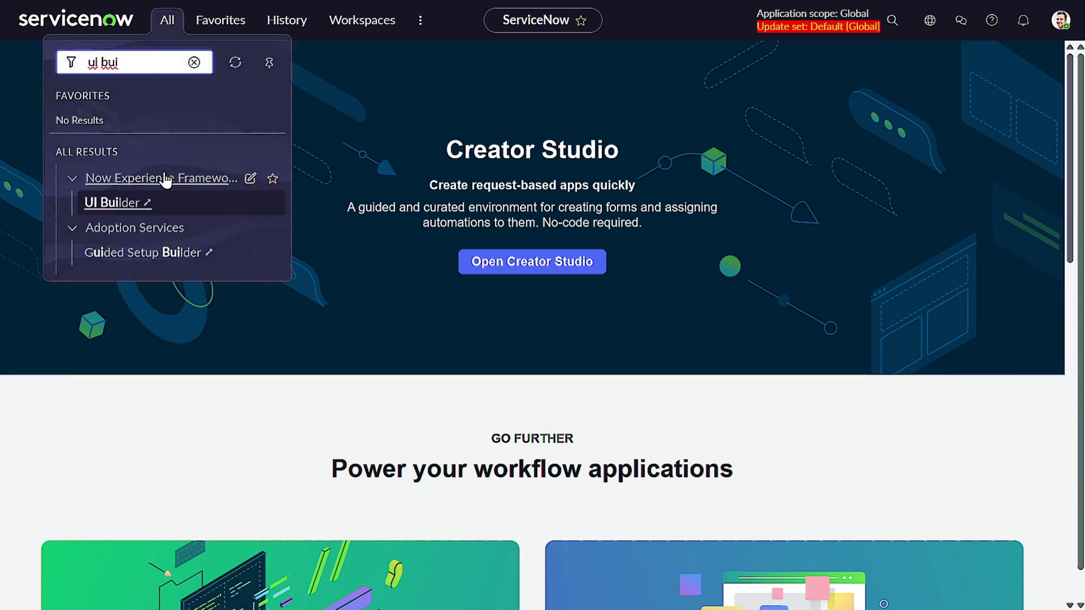
pyautogui.click(194, 62)
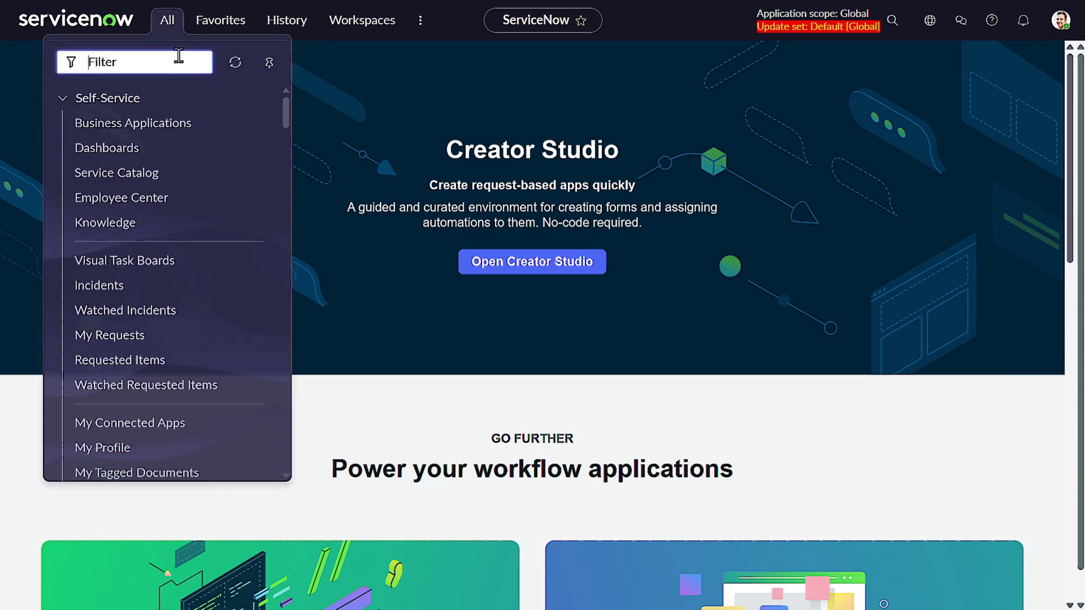
pyautogui.write('ui ')
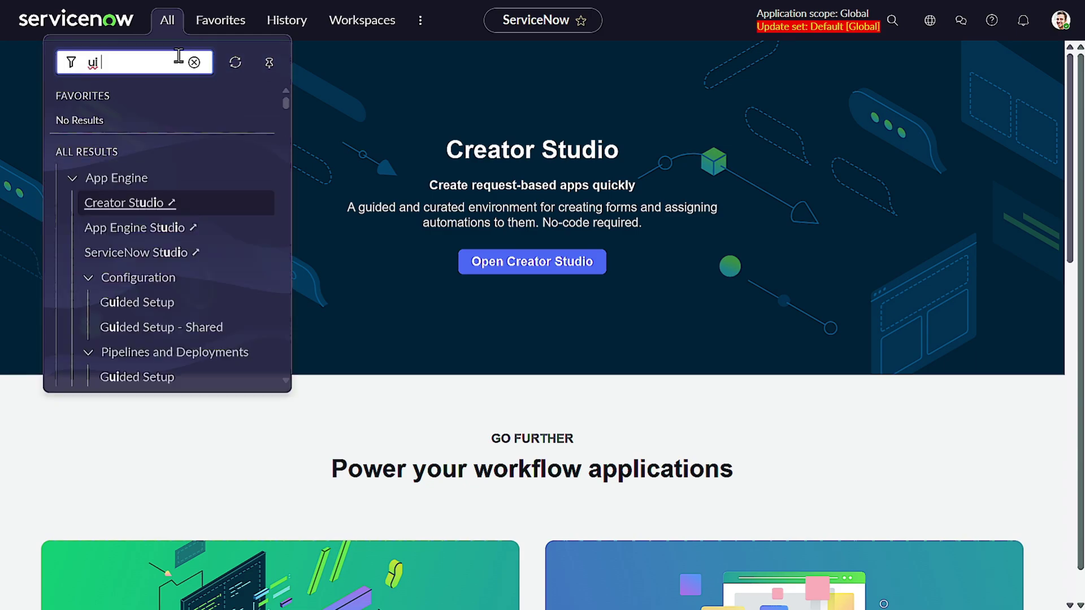
pyautogui.write('buil')
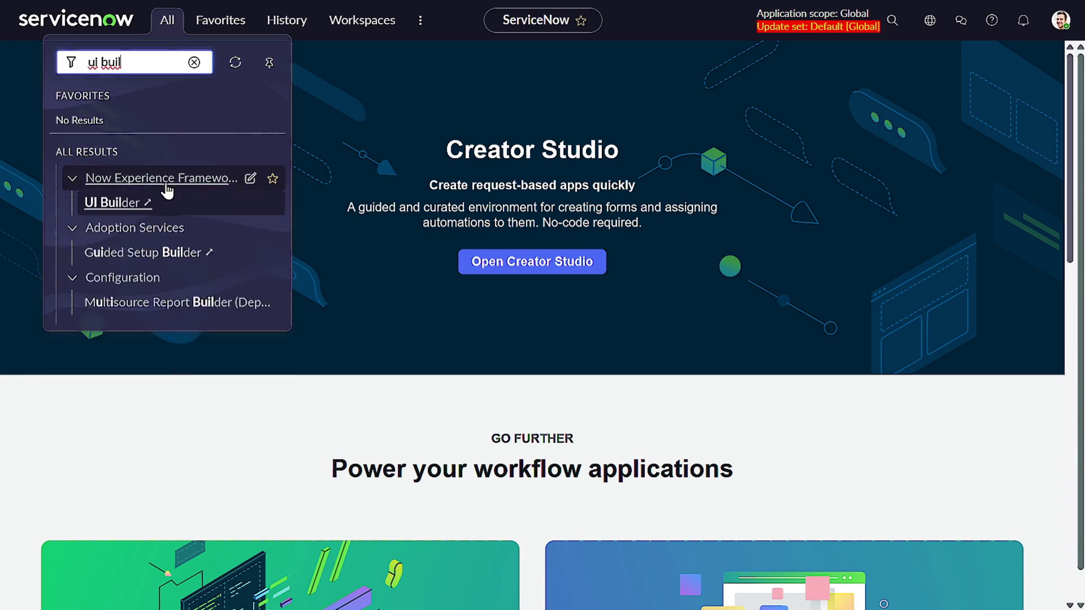
pyautogui.click(164, 202)
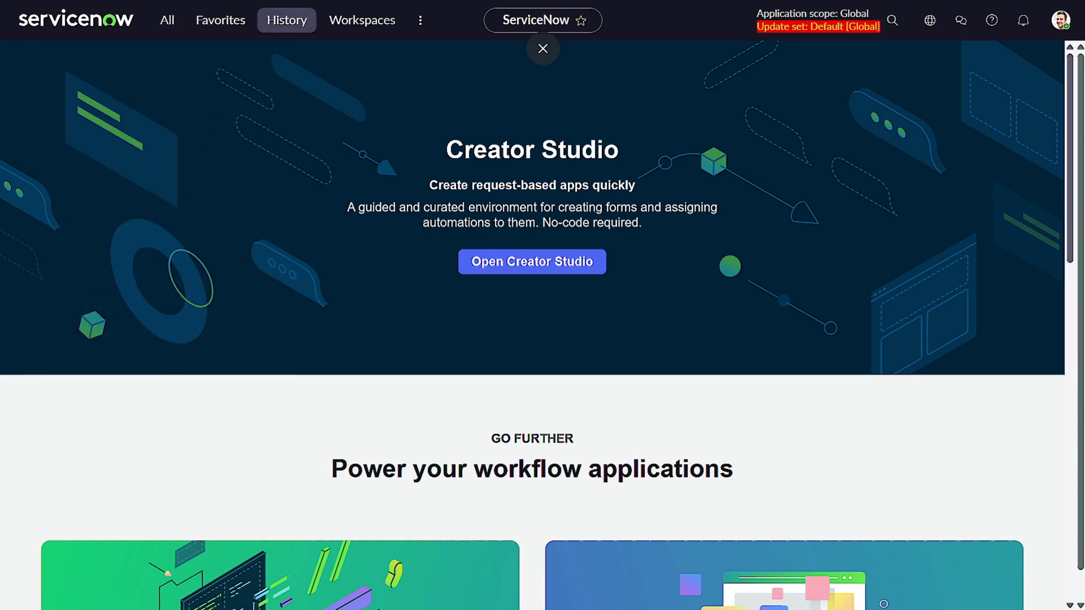
pyautogui.scroll(-1, 373, 255)
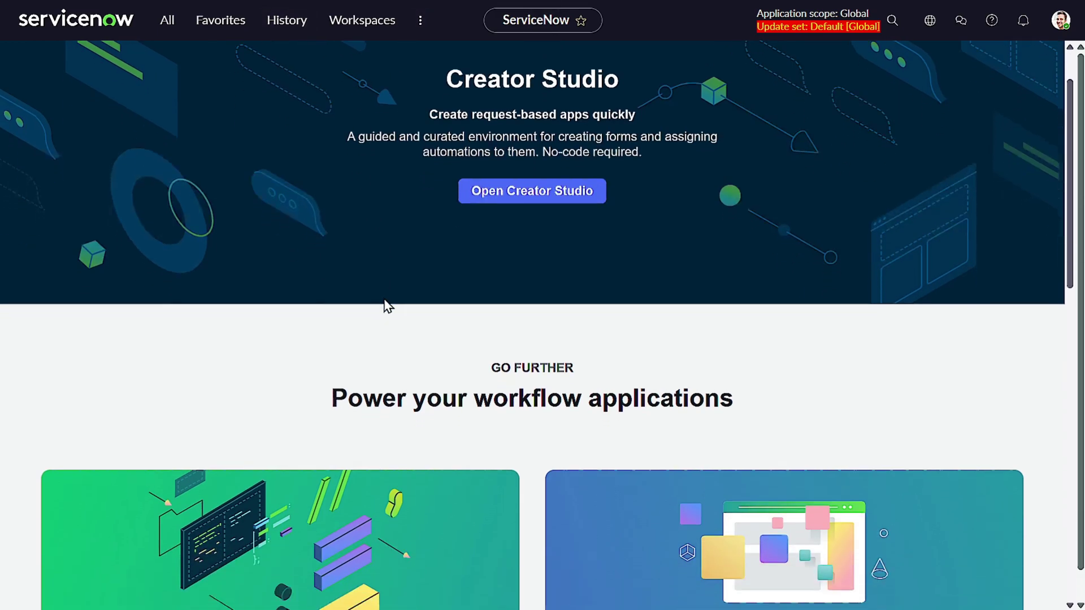
pyautogui.scroll(1, 387, 305)
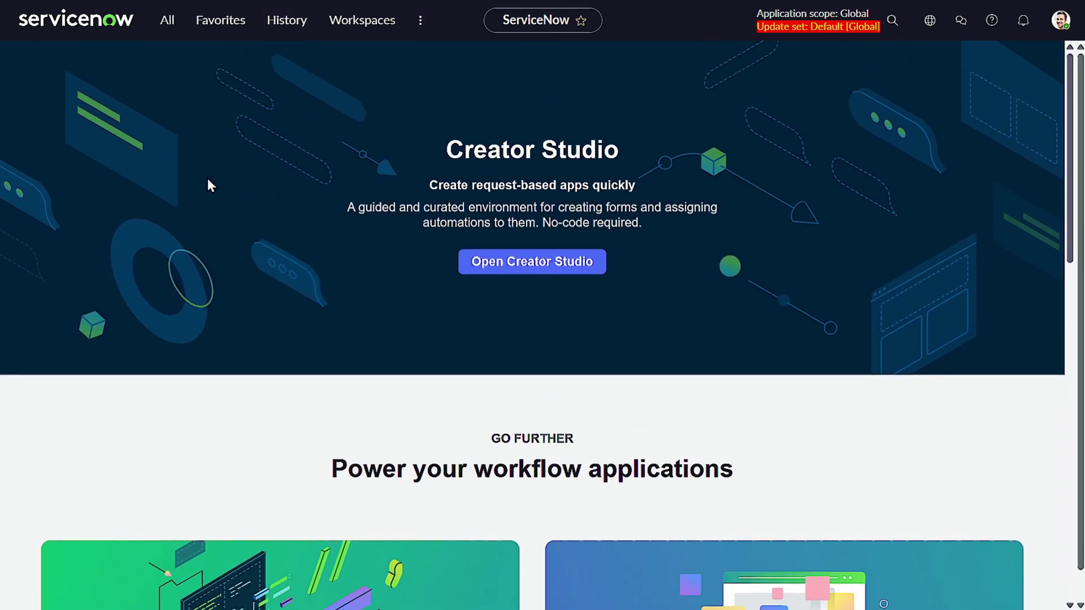
# Start a new experience from UI Builder's Create menu
pyautogui.click(171, 23)
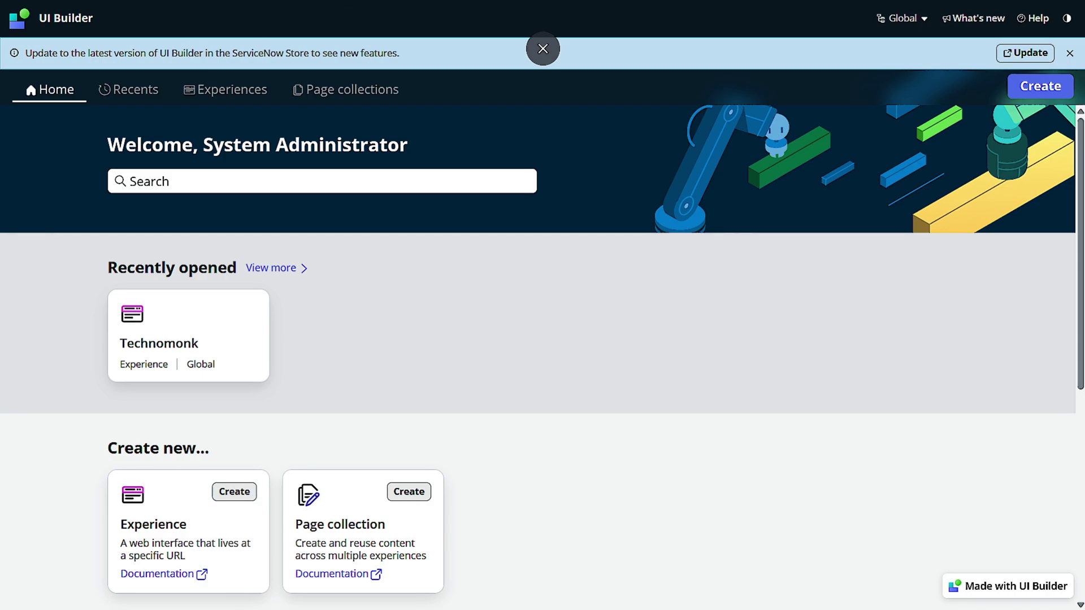
pyautogui.click(1048, 89)
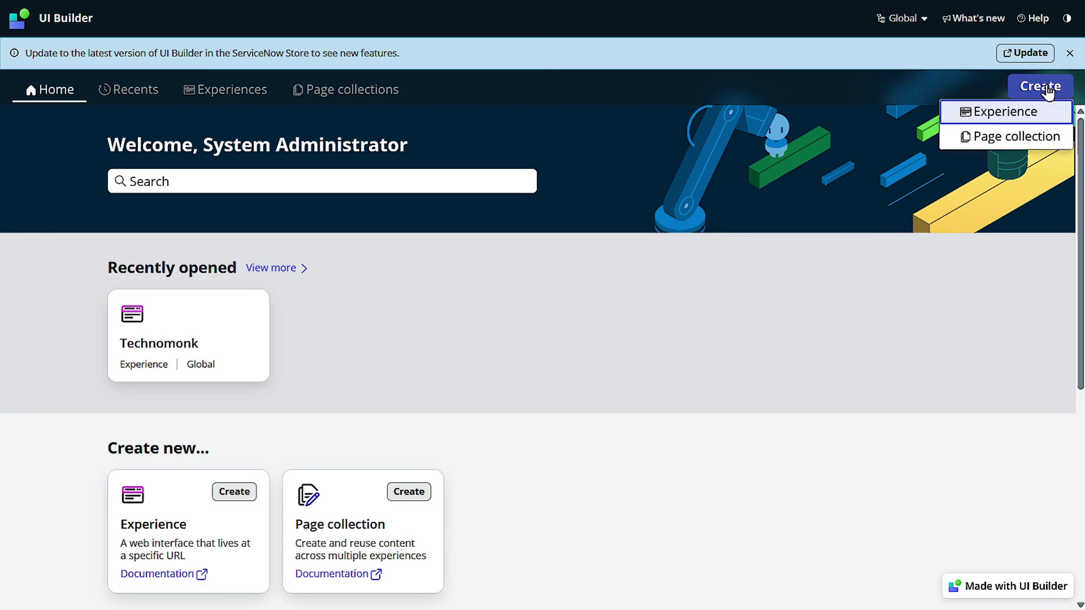
pyautogui.click(1022, 120)
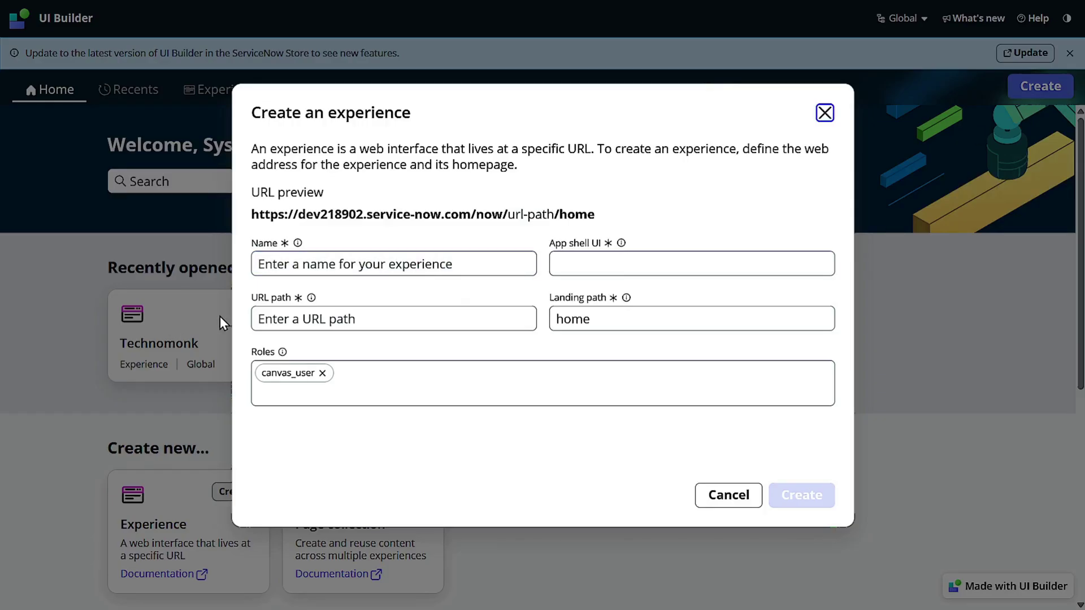
# Name the new experience 'UI Builder', dismissing the Sticky Keys prompt along the way
pyautogui.click(339, 262)
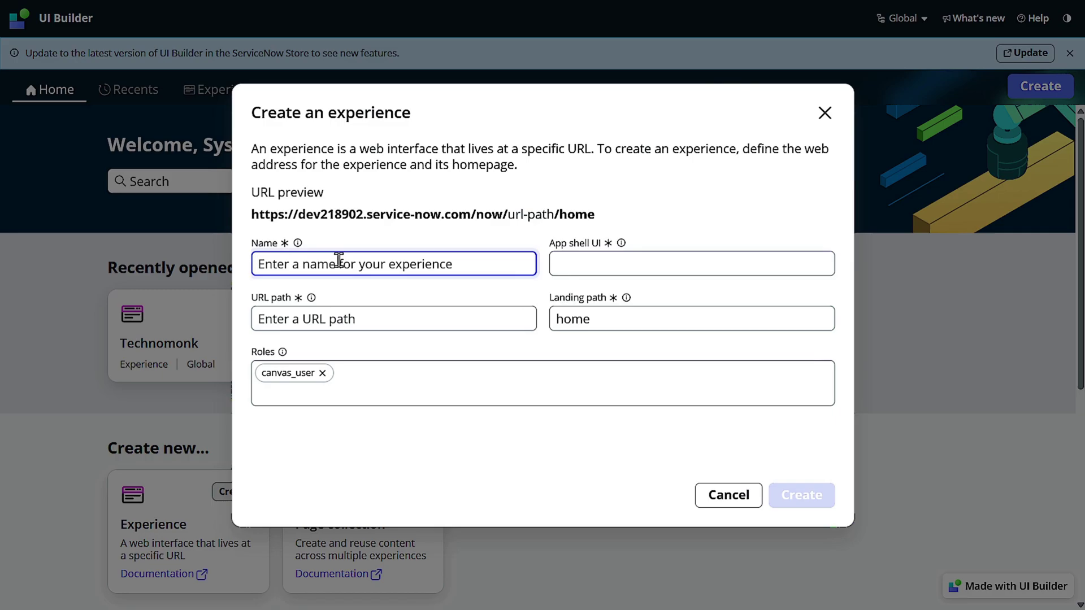
pyautogui.press('shift')
pyautogui.press('shift')
pyautogui.press('shift')
pyautogui.press('shift')
pyautogui.press('shift')
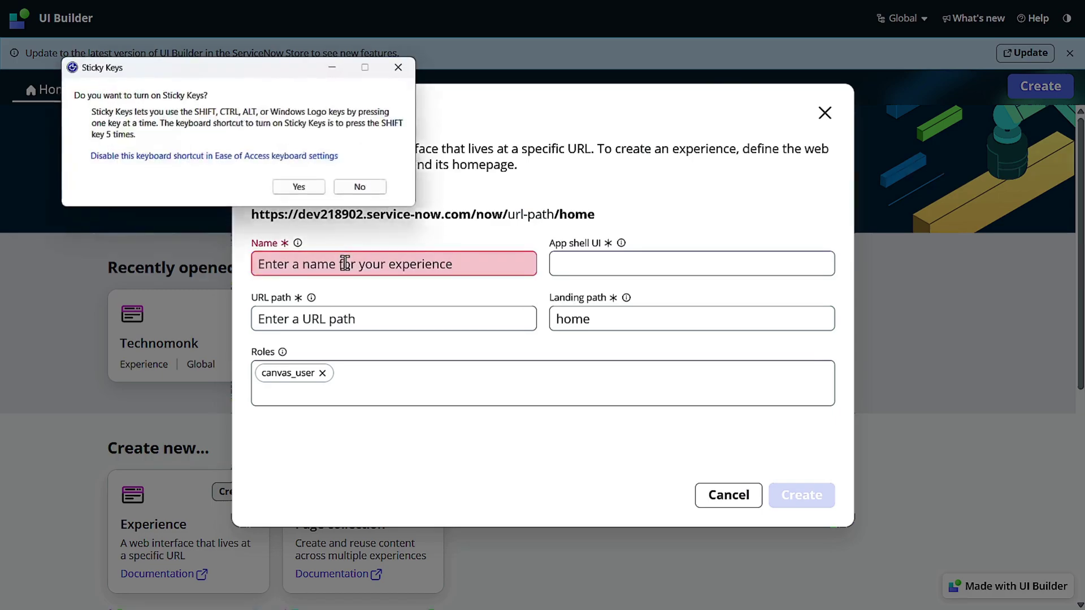
pyautogui.click(399, 68)
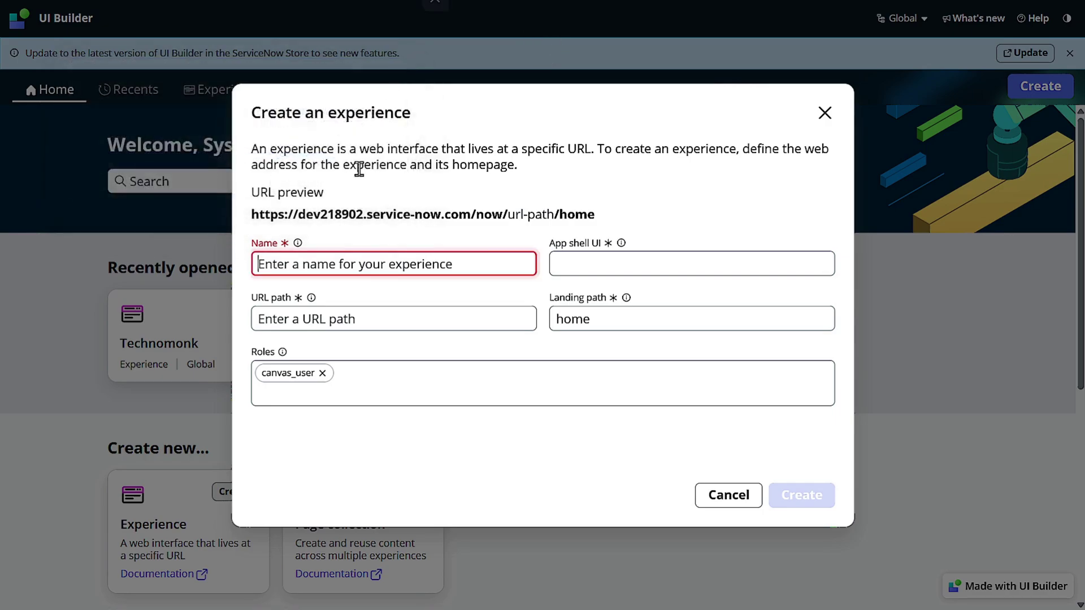
pyautogui.click(349, 262)
pyautogui.write('UI Bui')
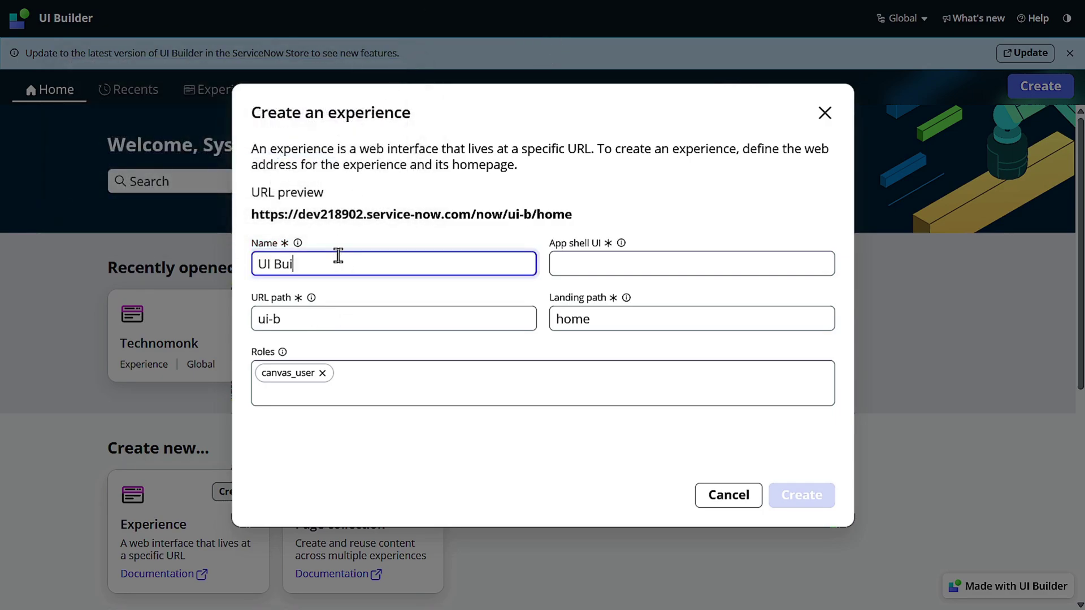
pyautogui.write('lder')
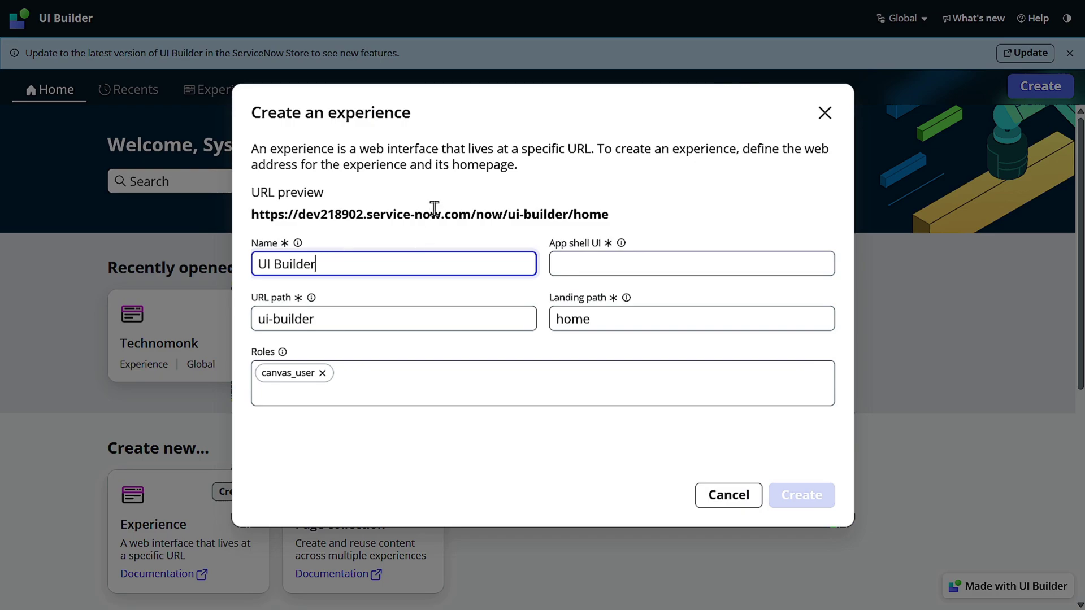
pyautogui.click(436, 225)
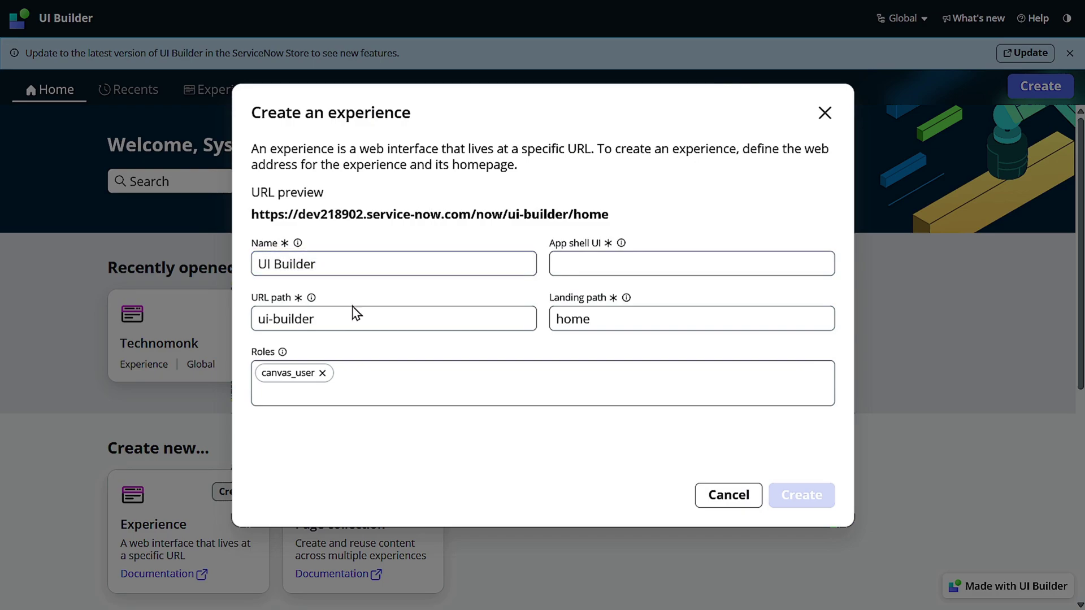
# Choose Workspace App Shell, keep only the canvas_user role, and create the experience
pyautogui.click(655, 254)
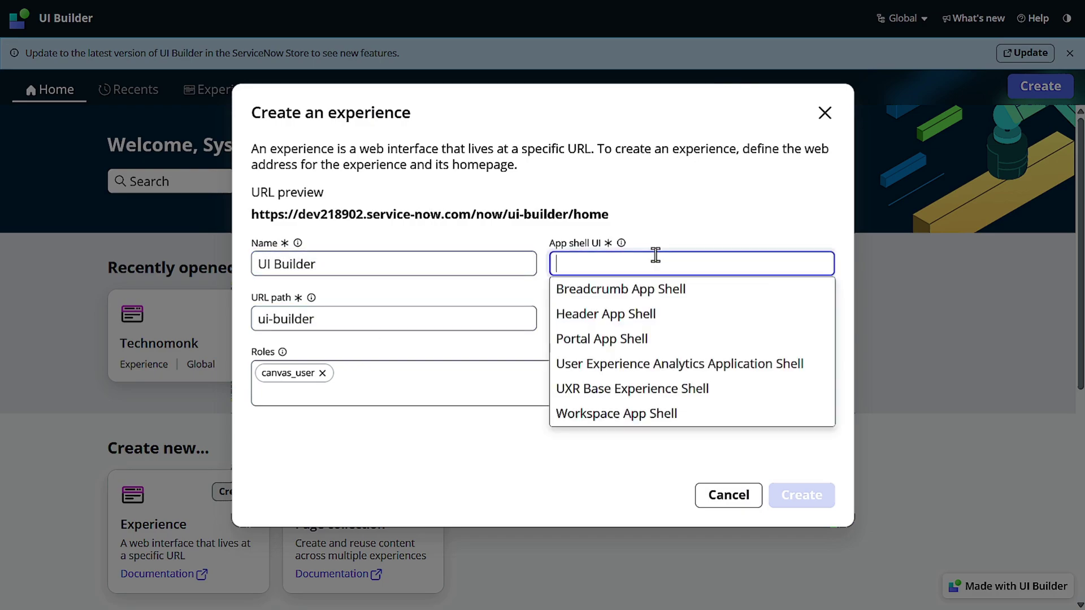
pyautogui.click(633, 424)
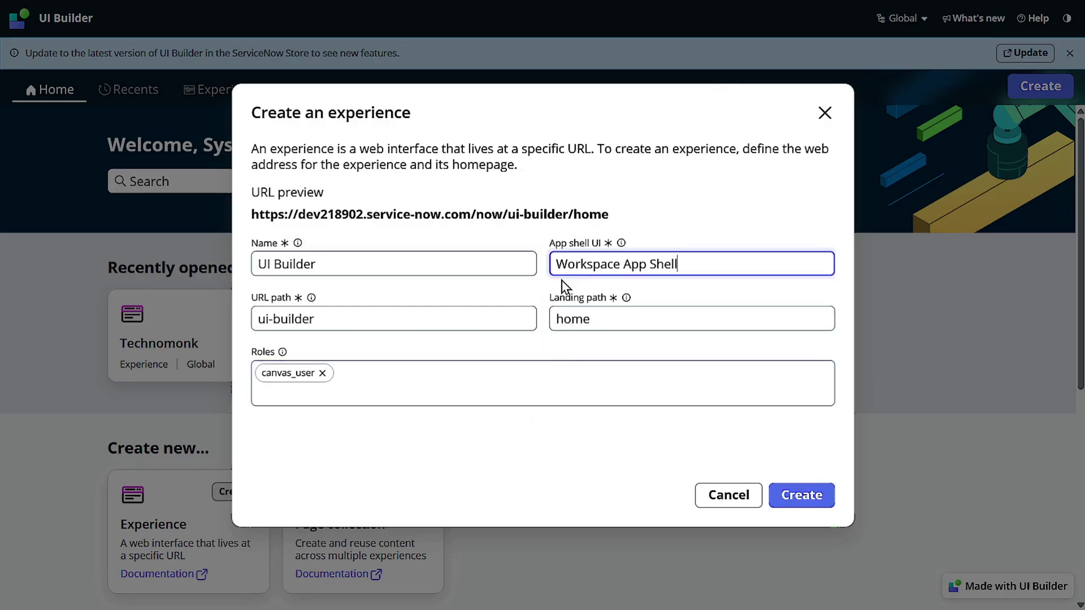
pyautogui.click(376, 390)
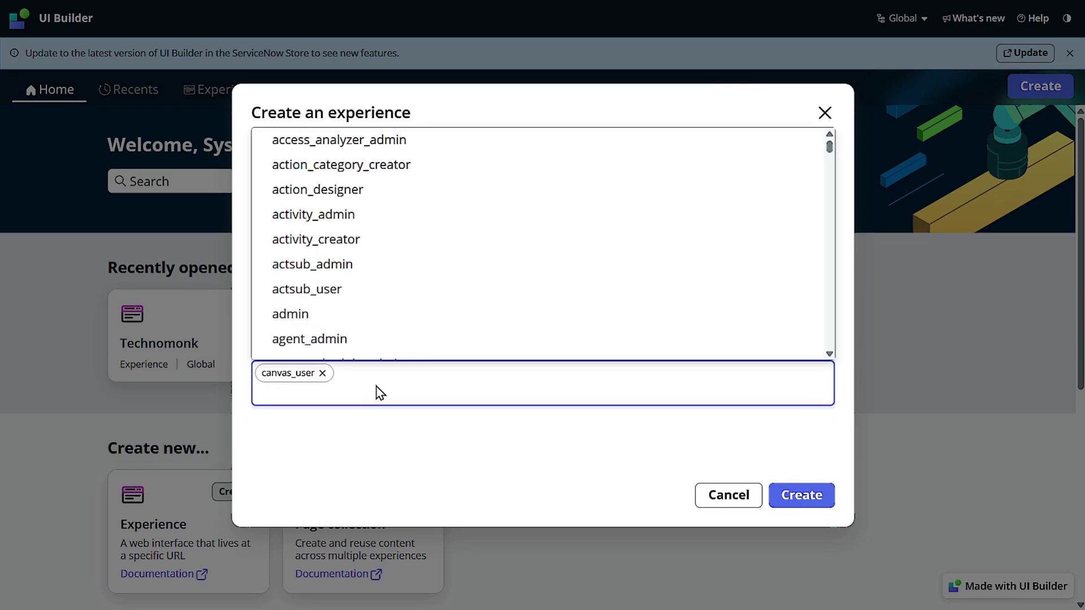
pyautogui.click(382, 468)
pyautogui.click(776, 499)
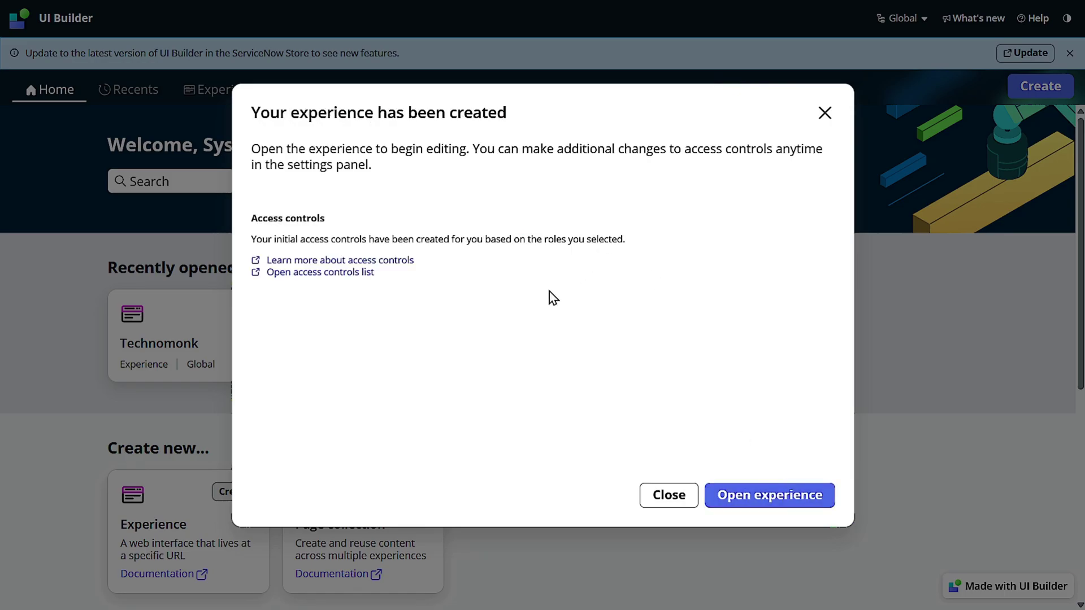
# Open the UI Builder experience, close the guided tour, and start adding a page
pyautogui.click(736, 496)
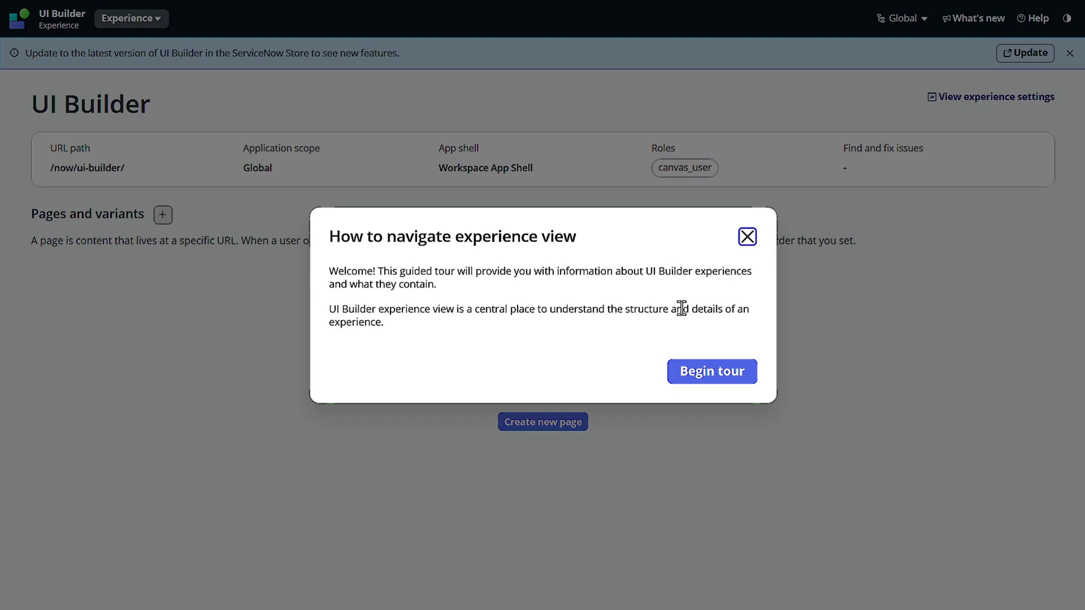
pyautogui.click(749, 238)
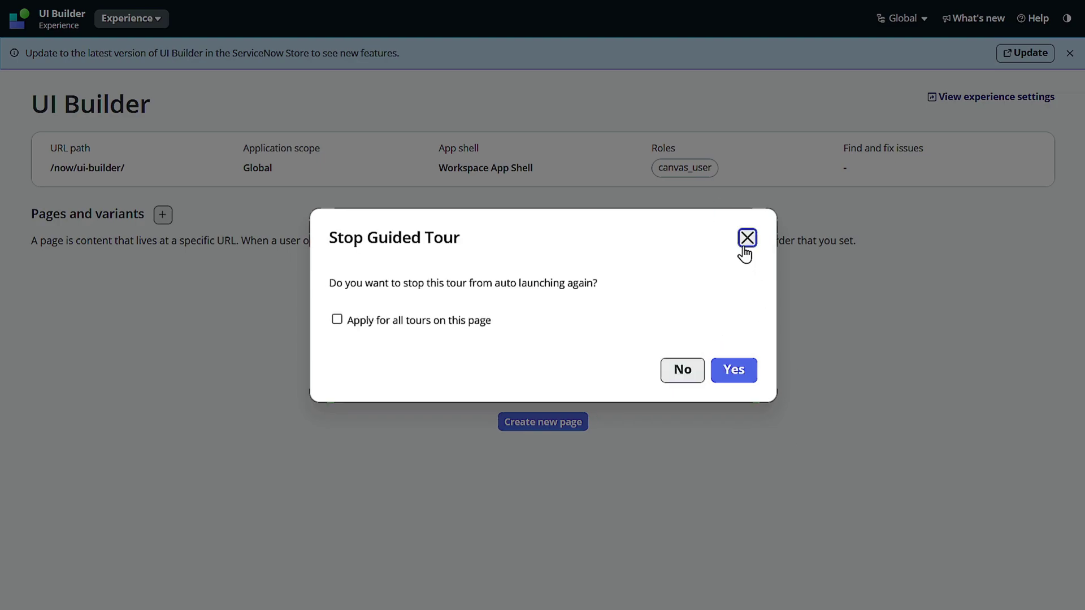
pyautogui.click(747, 240)
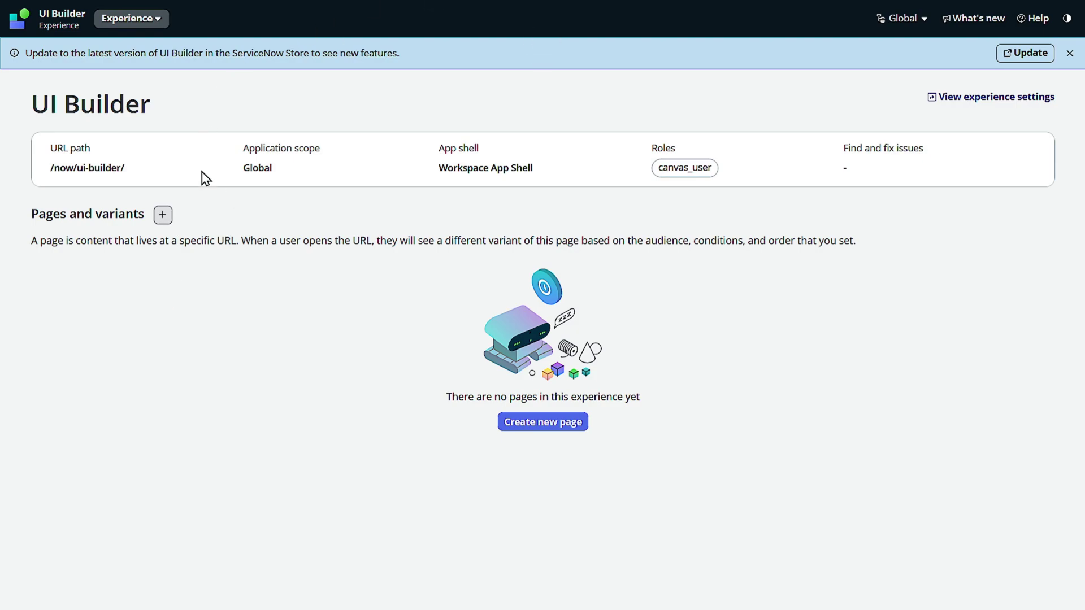
pyautogui.click(170, 214)
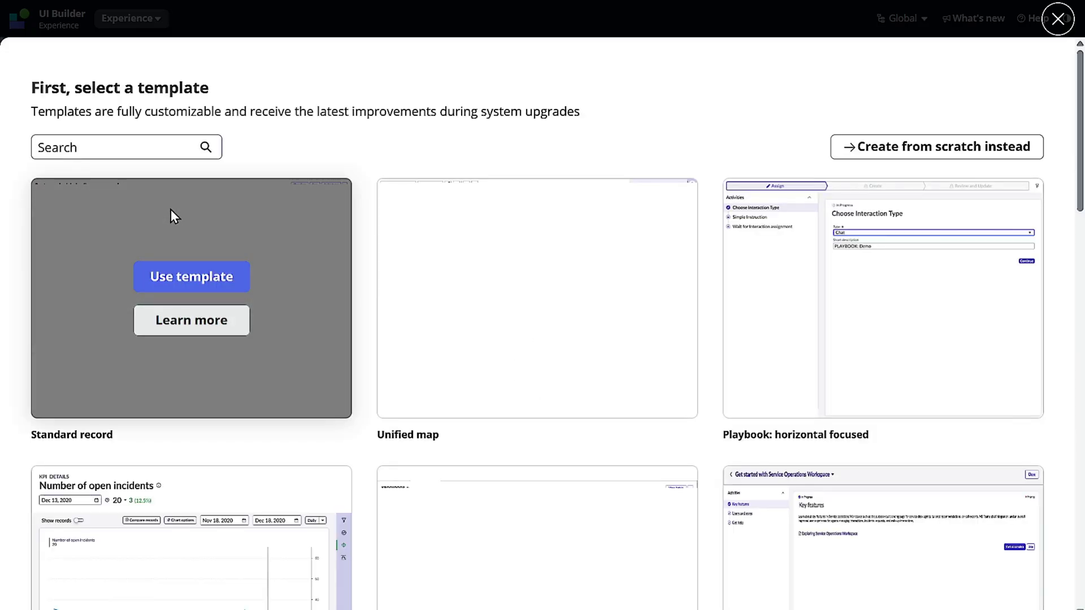
# Skip the templates, create the page from scratch, and name it Home
pyautogui.scroll(-5, 368, 293)
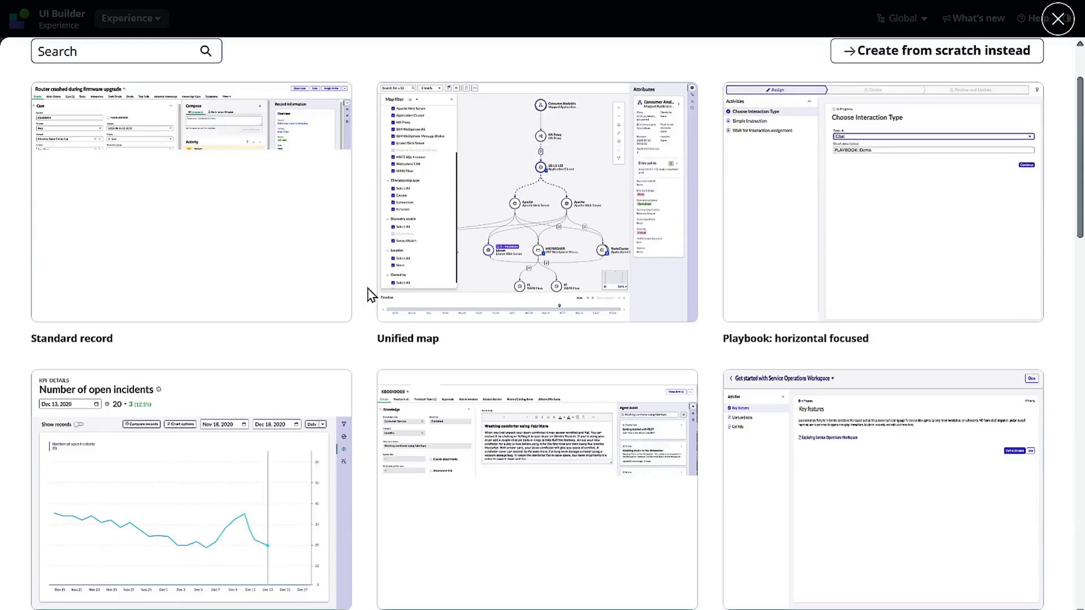
pyautogui.scroll(-3, 368, 291)
pyautogui.scroll(5, 368, 291)
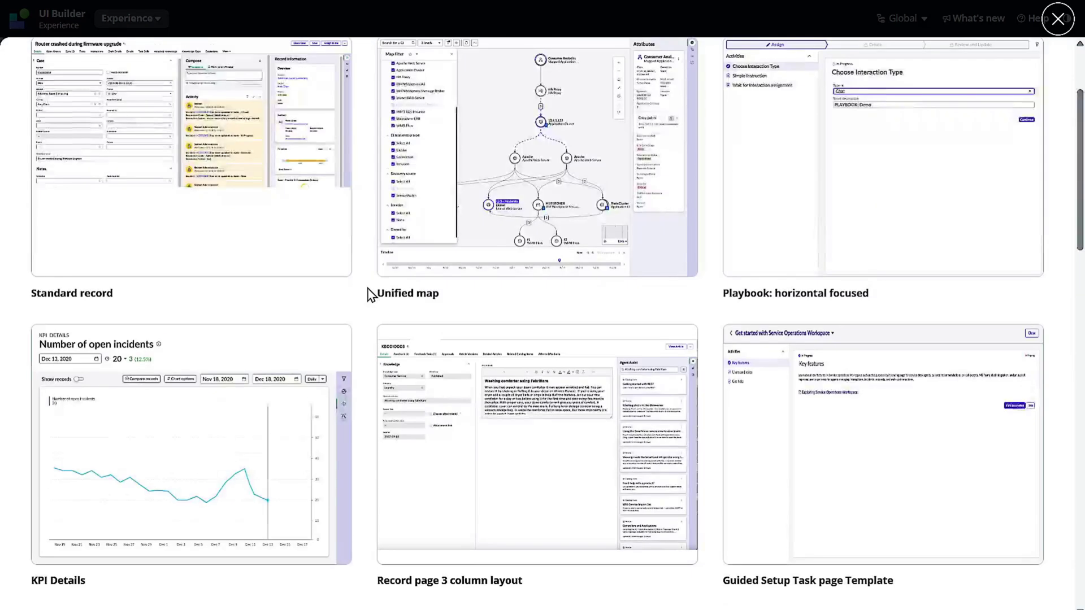
pyautogui.scroll(-2, 368, 291)
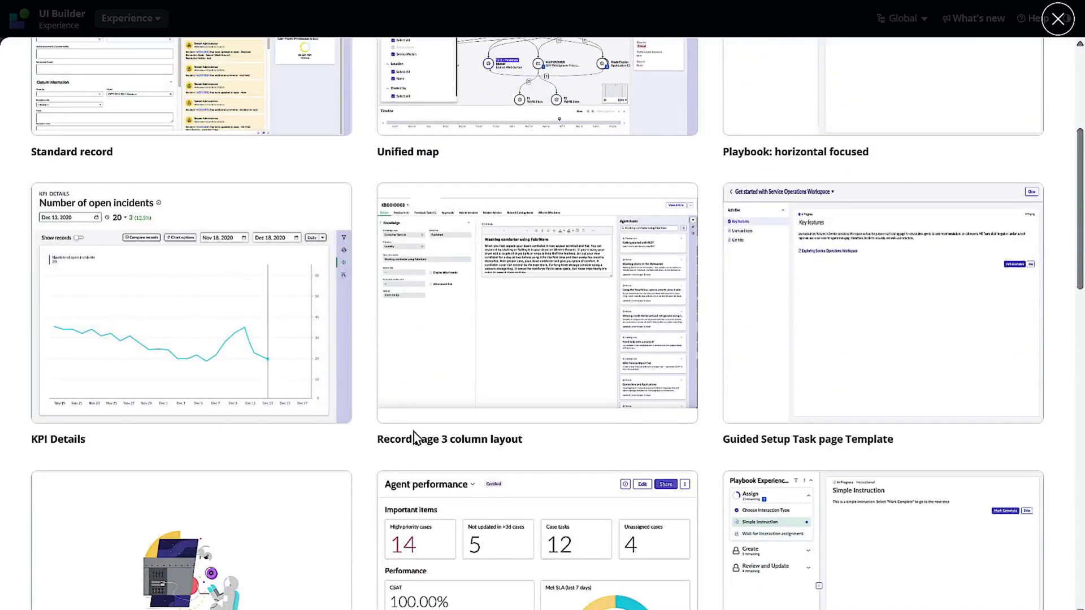
pyautogui.scroll(-4, 810, 435)
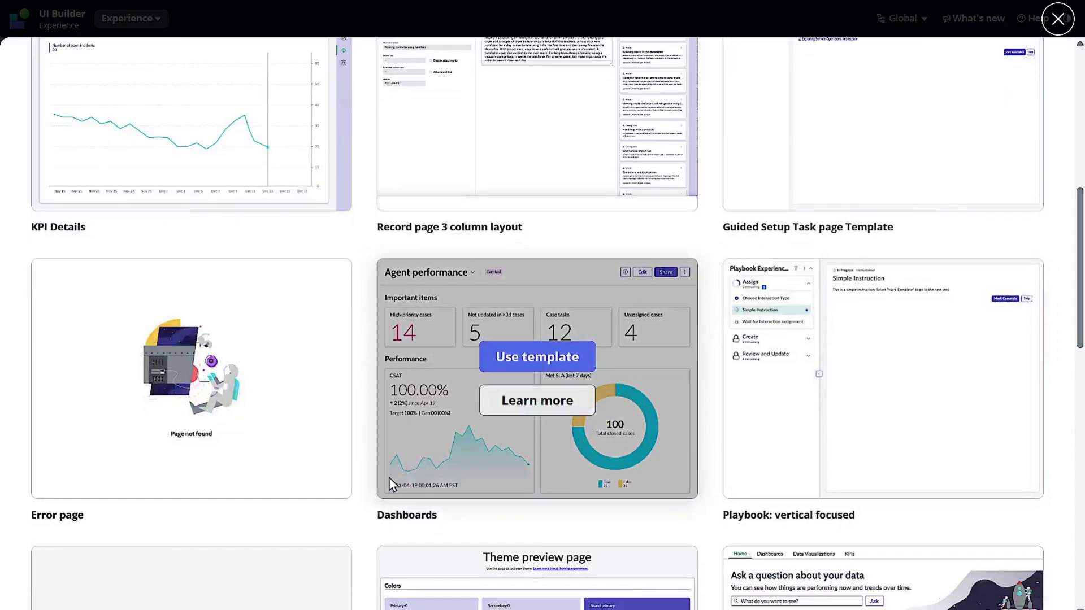
pyautogui.scroll(-5, 723, 505)
pyautogui.scroll(-6, 479, 319)
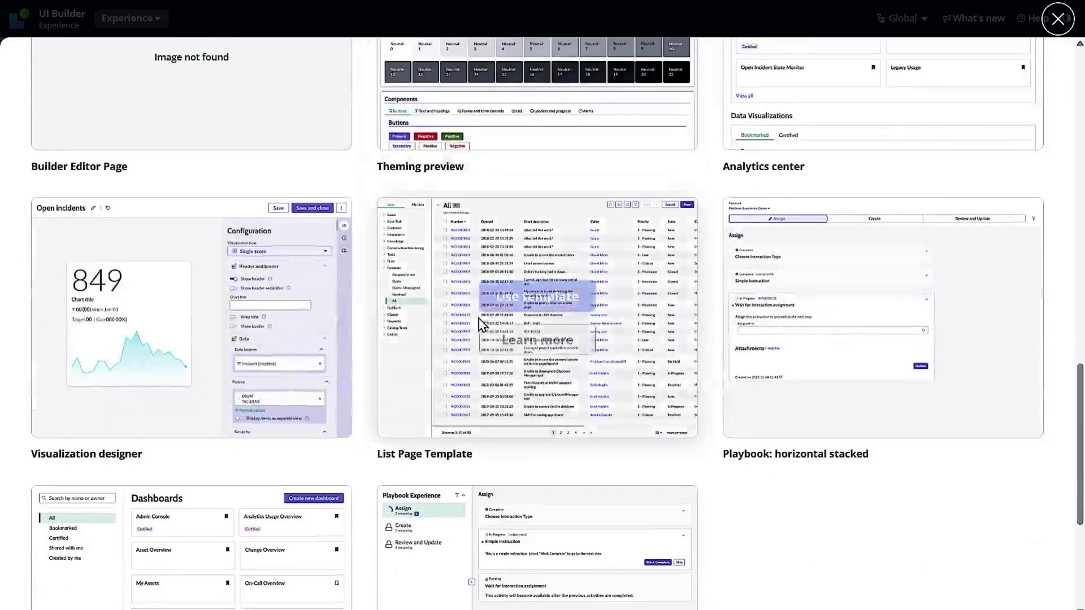
pyautogui.scroll(20, 478, 317)
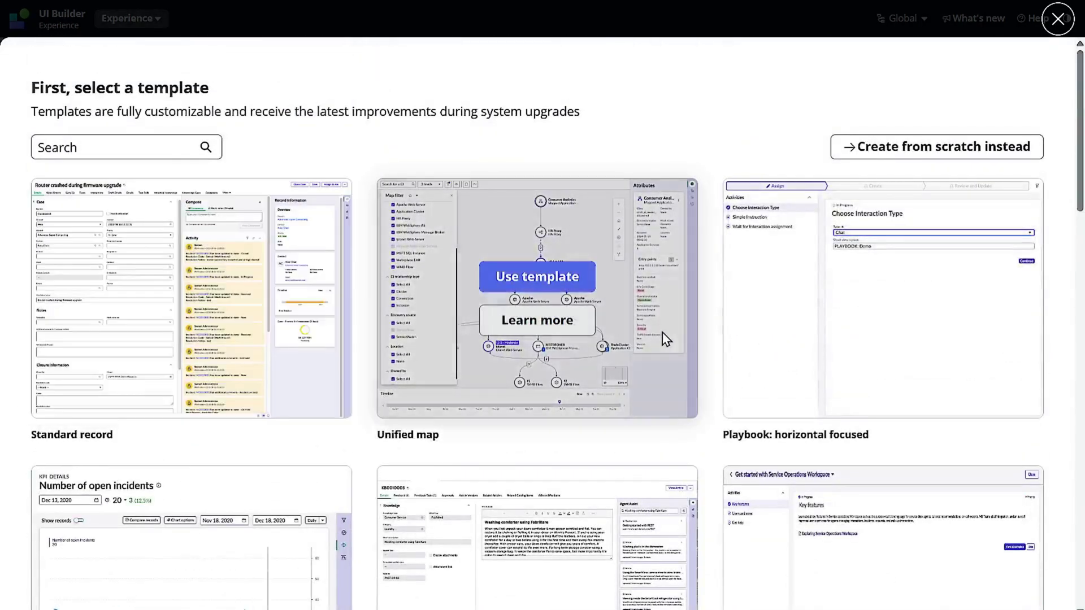
pyautogui.click(939, 147)
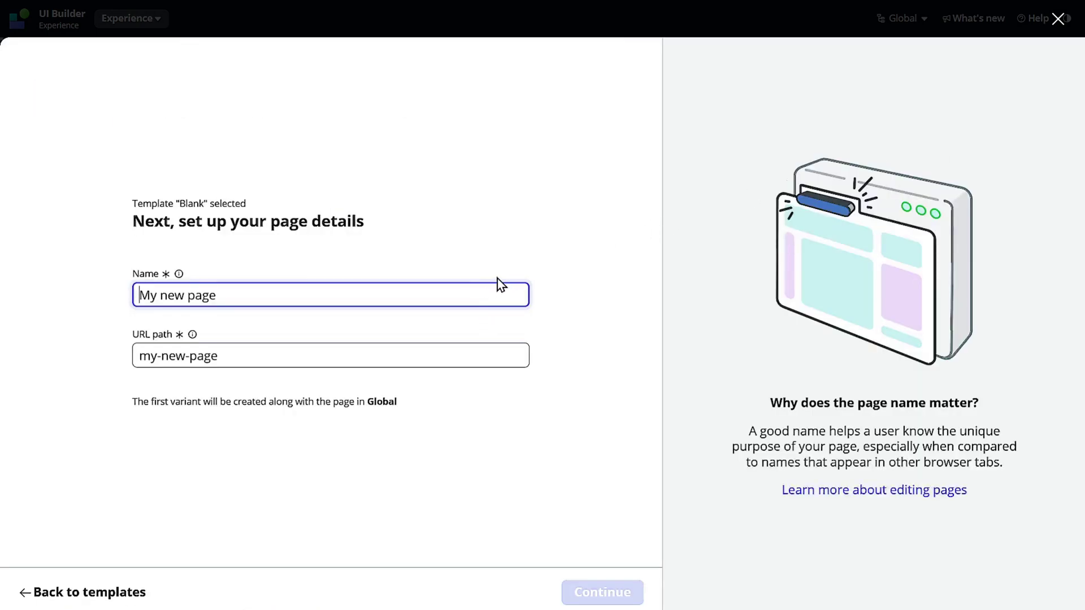
pyautogui.write('Home')
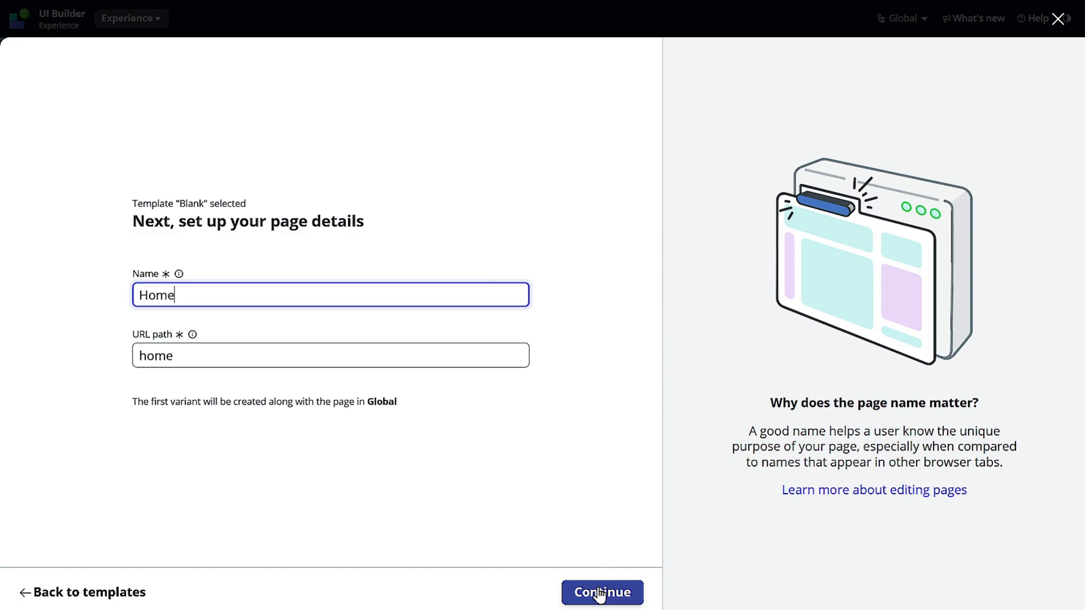
# Accept the Home page details, add no URL parameters, and keep the variant name Default
pyautogui.click(600, 593)
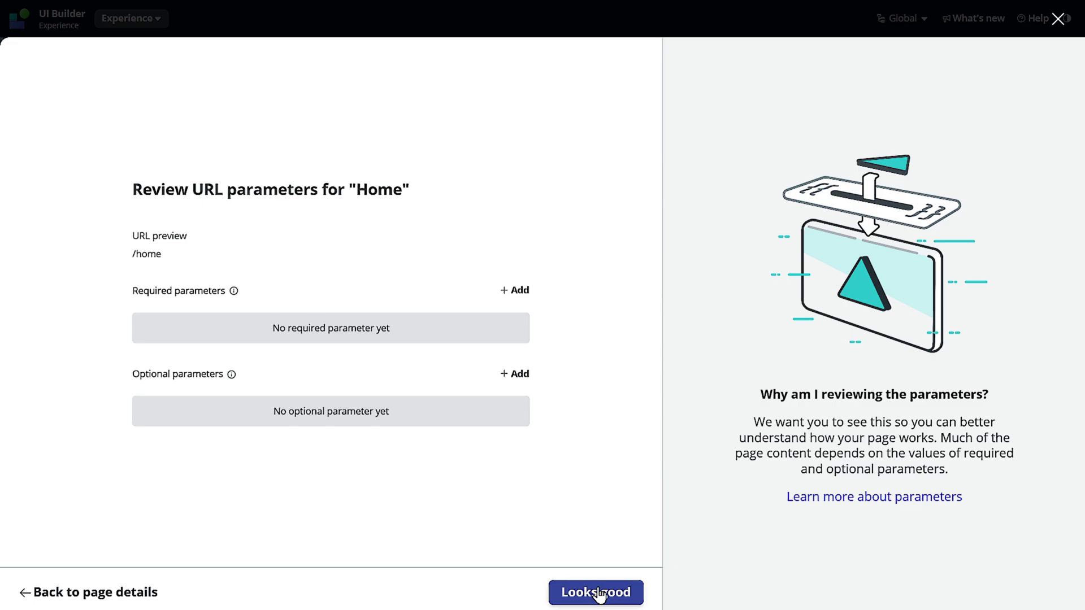
pyautogui.click(599, 593)
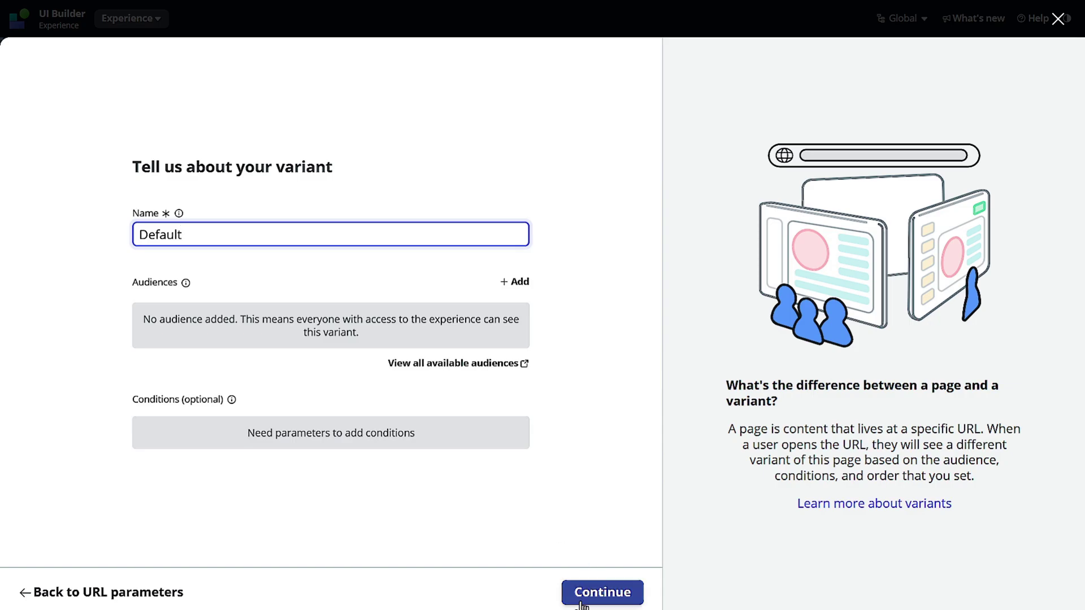
pyautogui.click(603, 593)
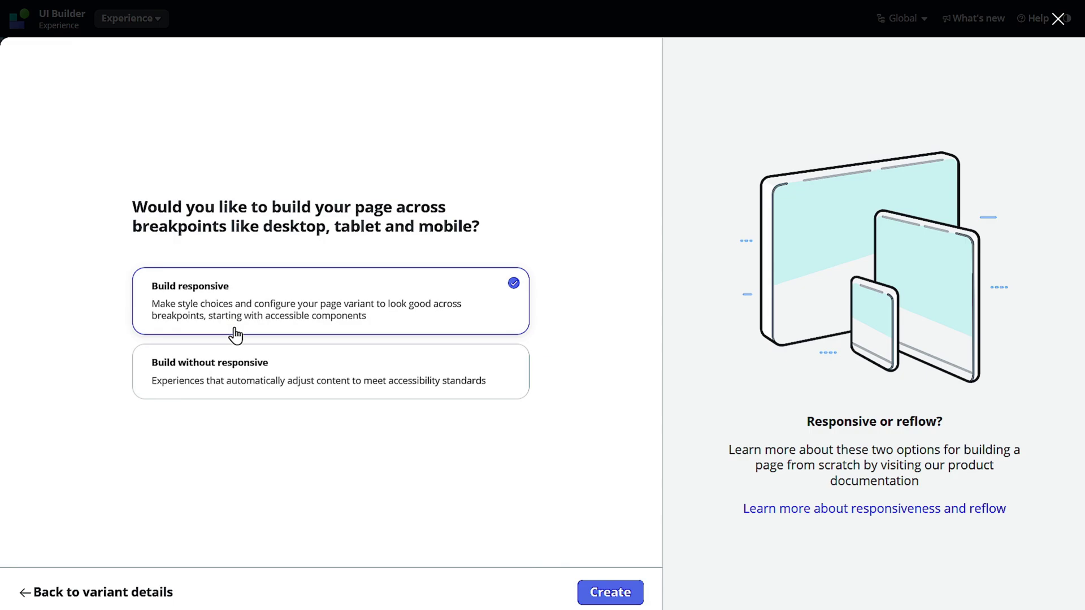
# Create the Home page with Build responsive kept selected
pyautogui.click(622, 600)
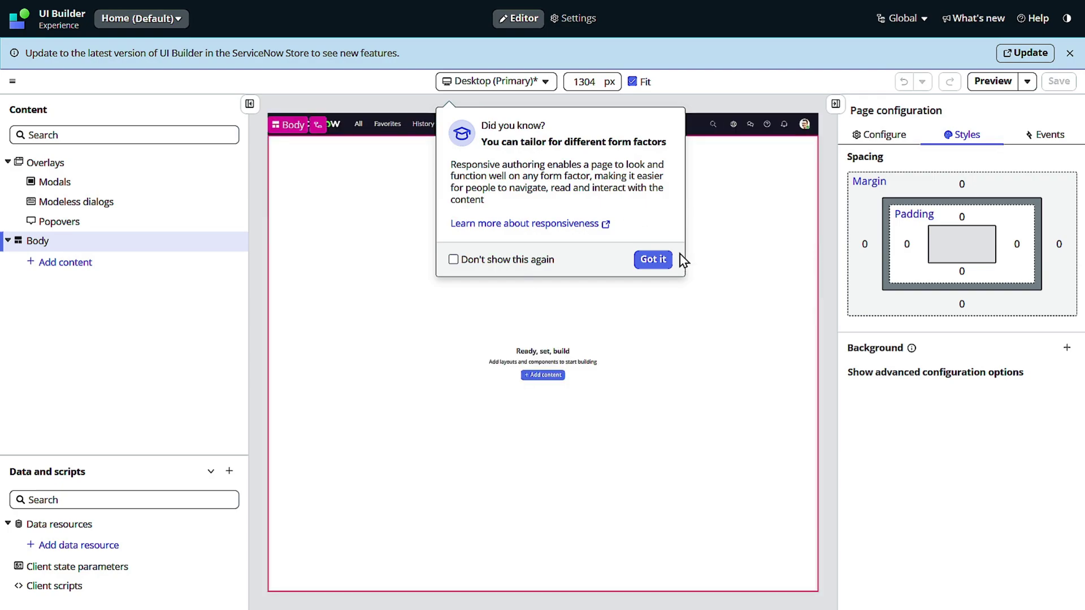
# Dismiss the responsiveness tip and add a Single column layout to the Home page body
pyautogui.click(657, 260)
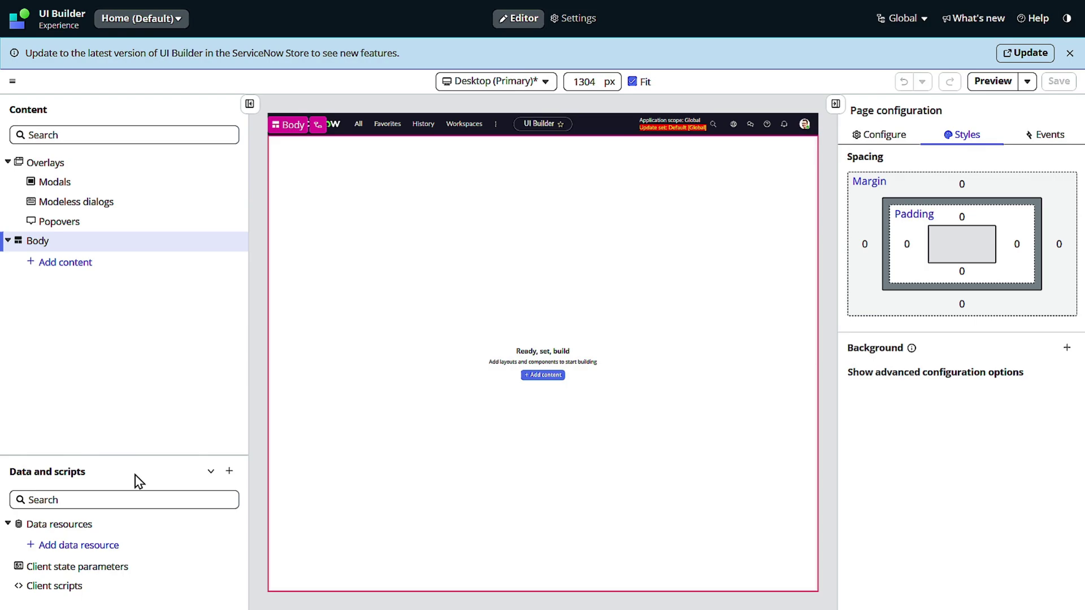
pyautogui.moveTo(99, 475); pyautogui.dragTo(8, 475)
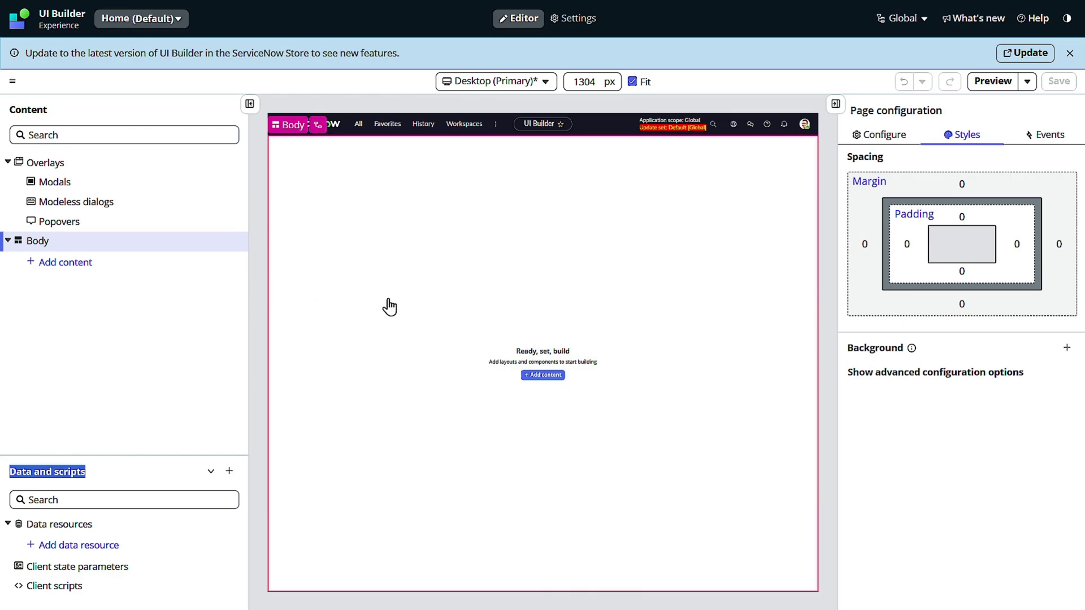
pyautogui.click(543, 375)
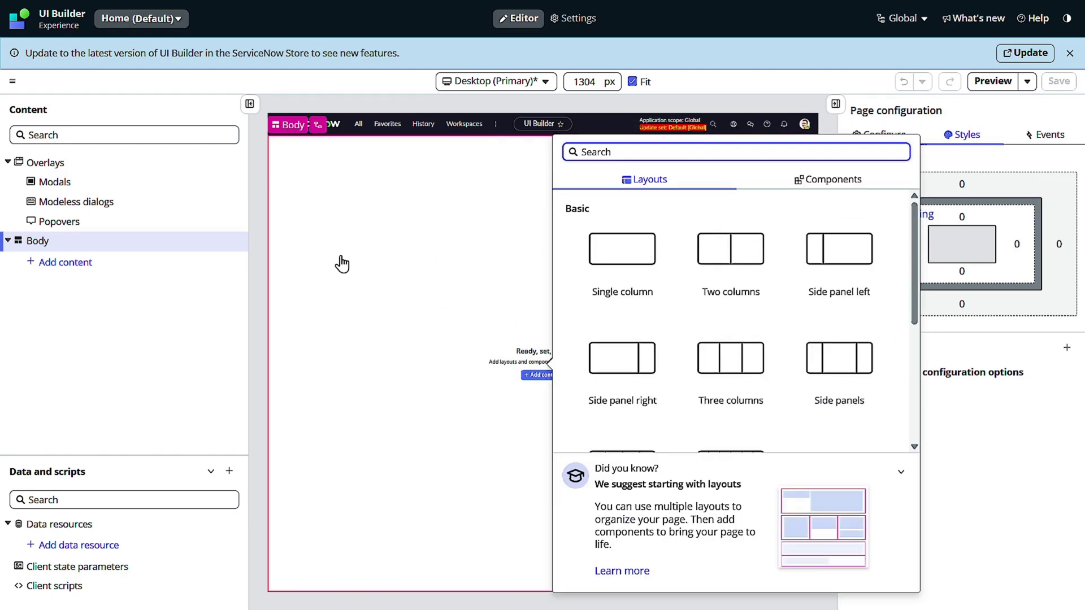
pyautogui.click(386, 97)
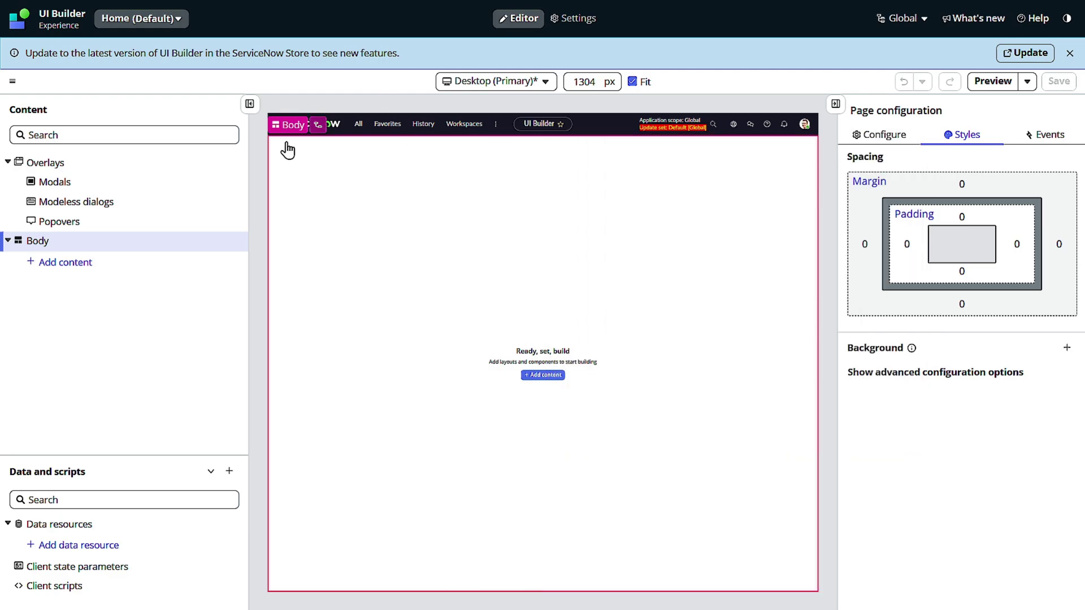
pyautogui.click(488, 331)
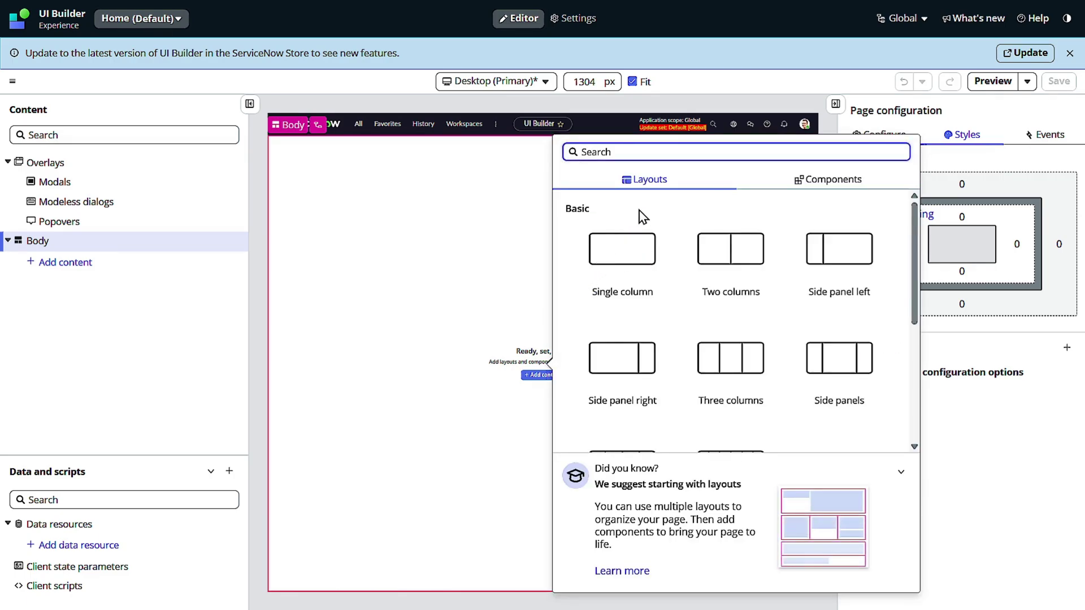
pyautogui.click(828, 183)
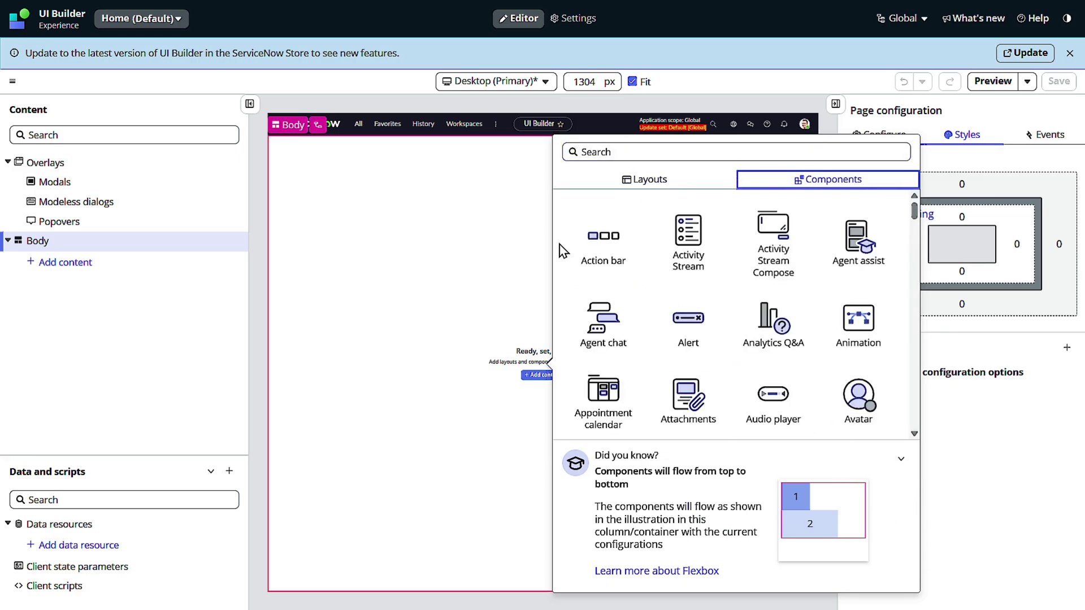
pyautogui.scroll(-5, 763, 317)
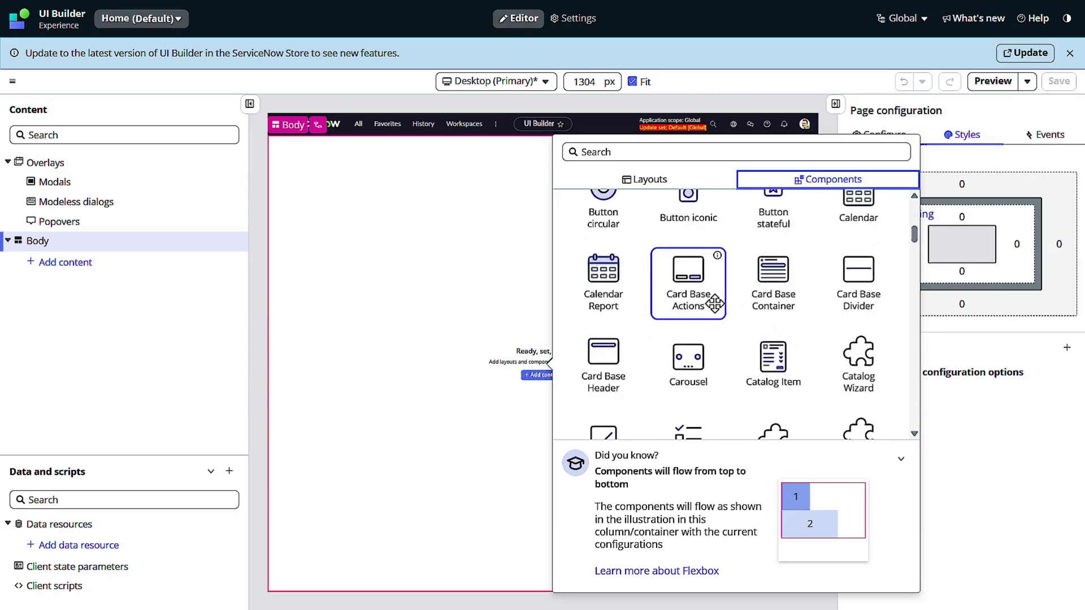
pyautogui.scroll(5, 715, 304)
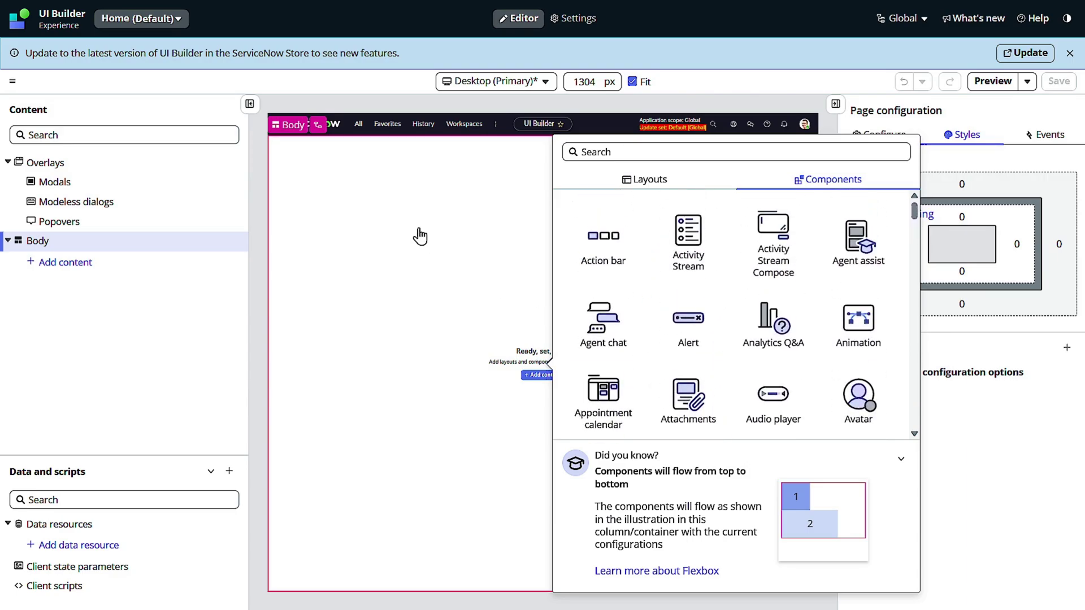
pyautogui.click(430, 251)
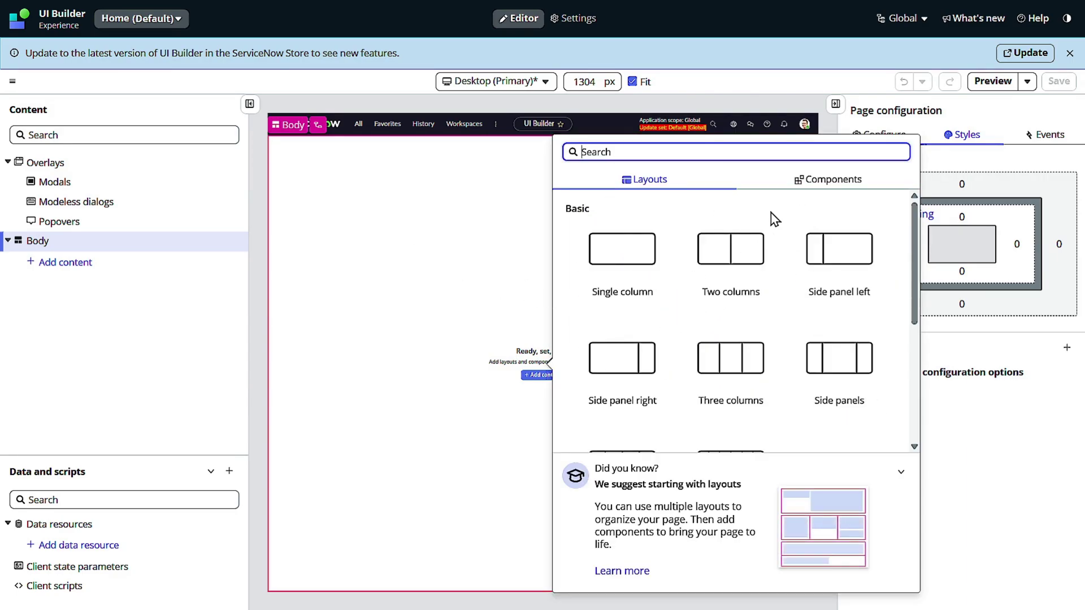
pyautogui.click(622, 258)
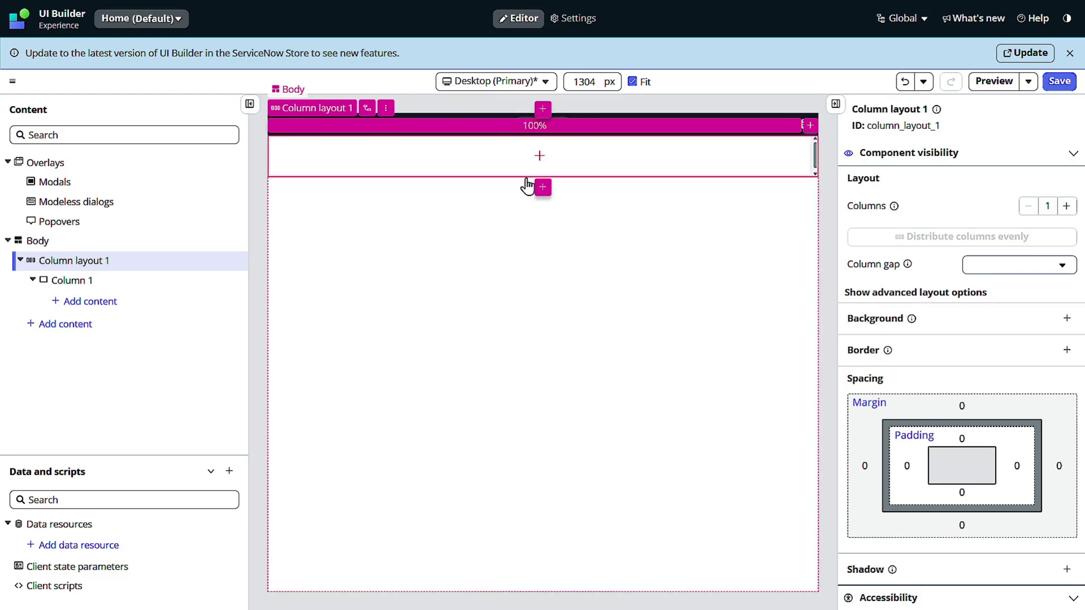
# Insert a Rich text component into Column 1 and open its Edit HTML editor
pyautogui.click(540, 155)
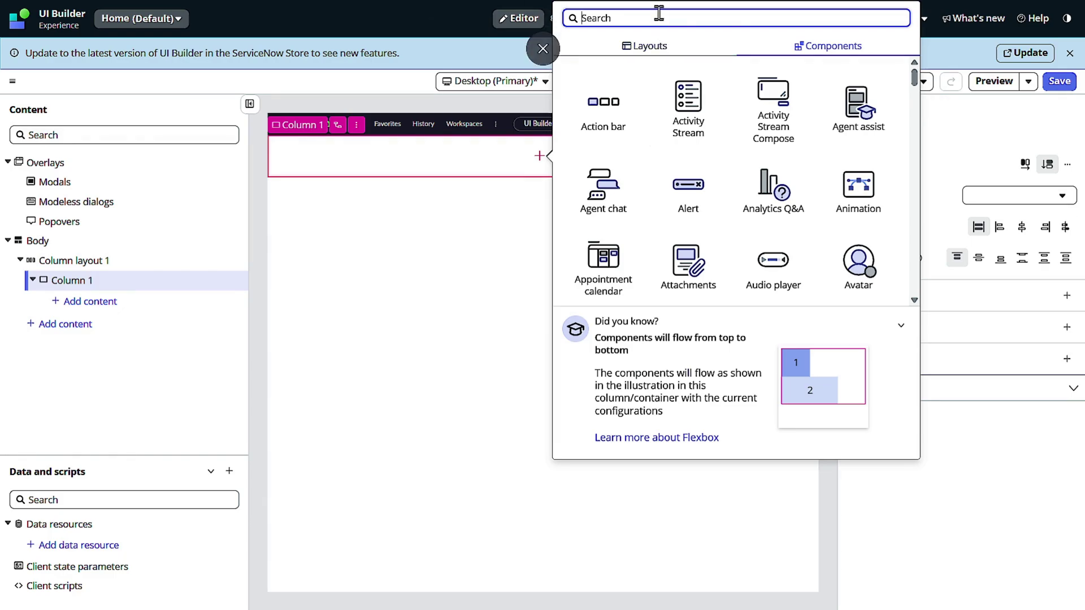
pyautogui.write('ric')
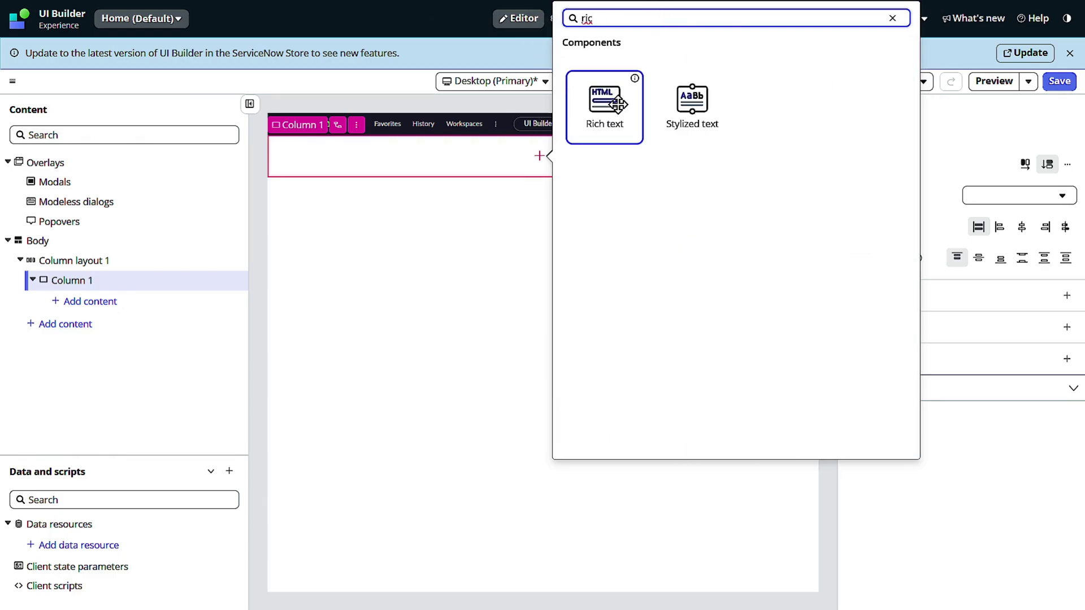
pyautogui.click(619, 106)
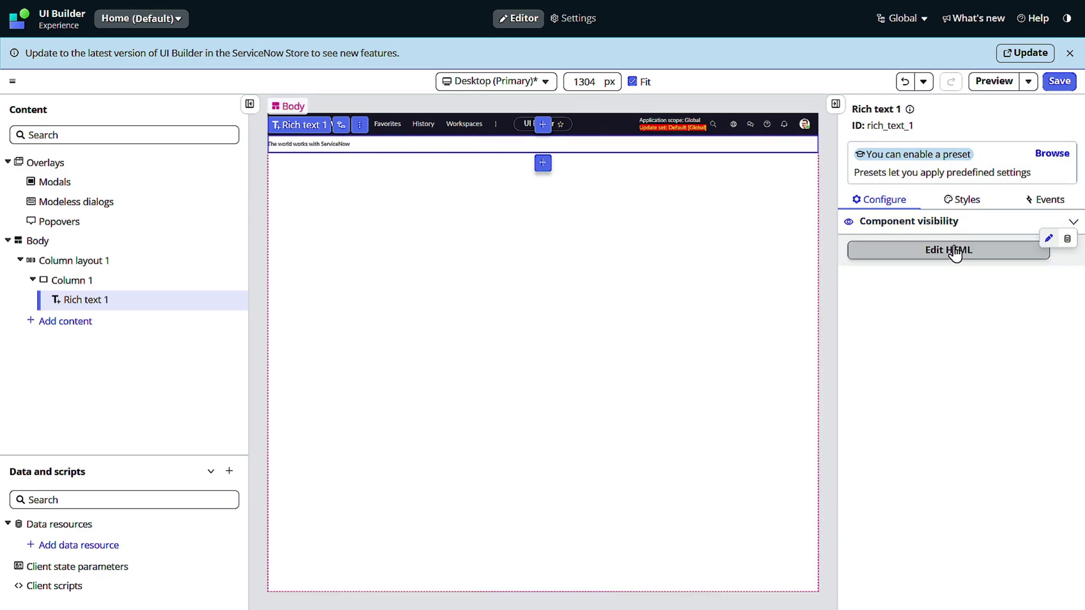
pyautogui.click(963, 201)
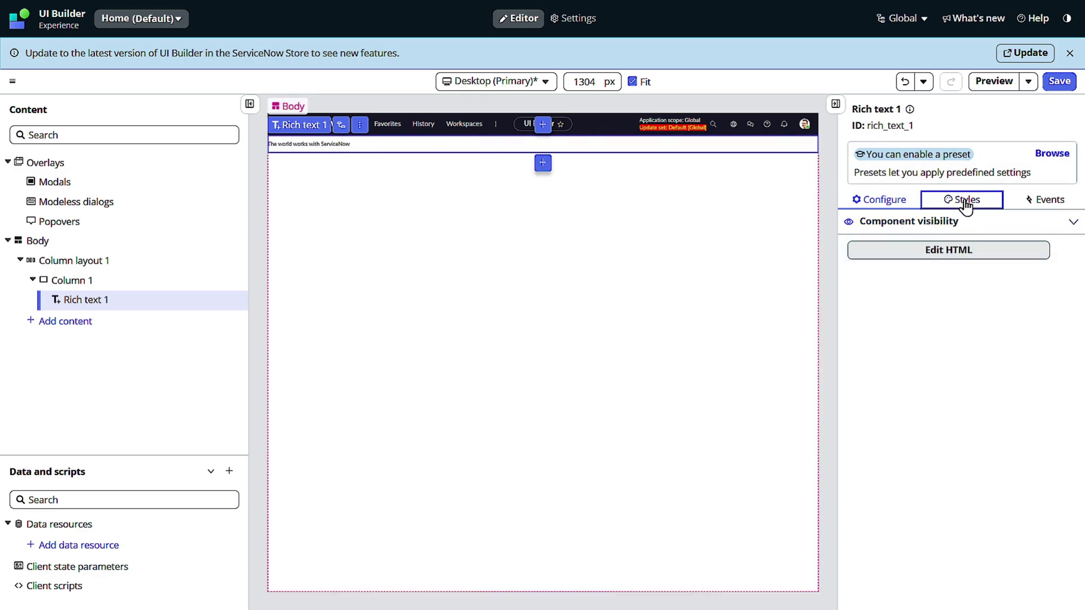
pyautogui.click(901, 202)
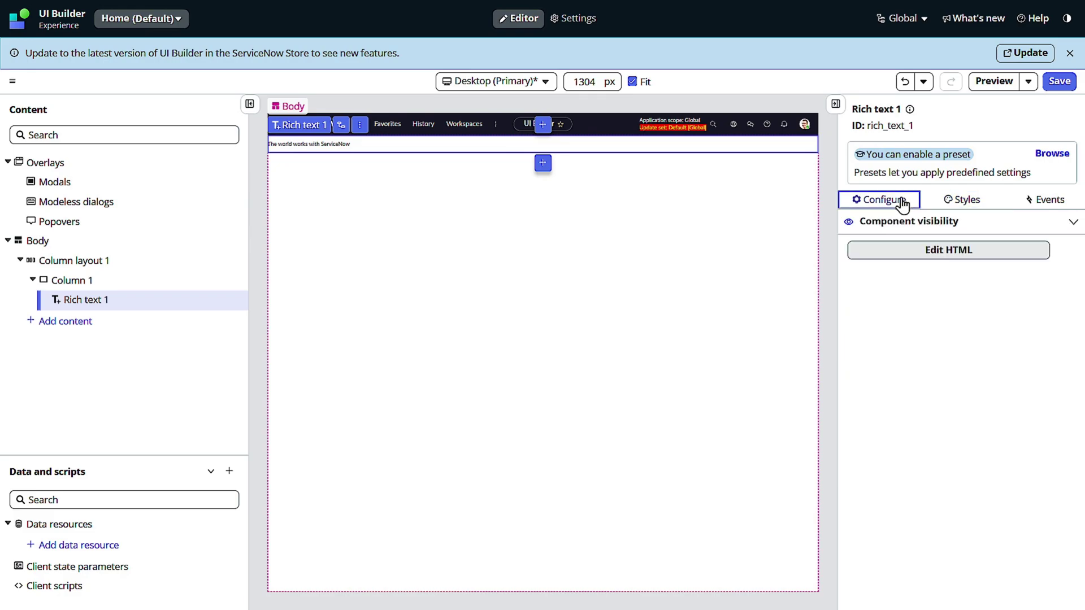
pyautogui.click(931, 253)
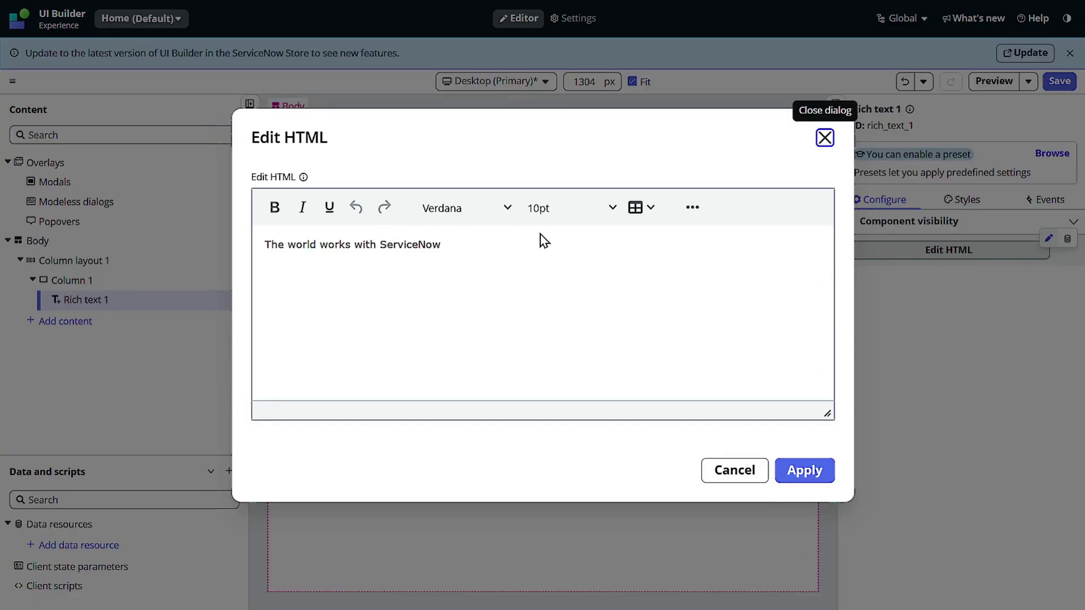
pyautogui.click(452, 236)
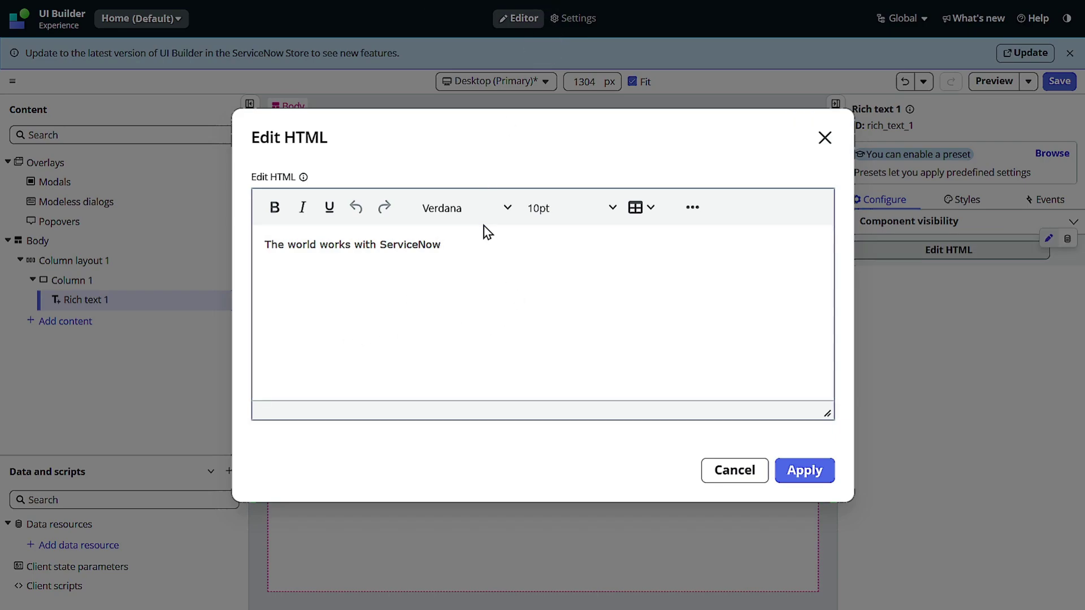
# Replace the placeholder line with the welcome text about Technomonk, capitalising the T
pyautogui.moveTo(482, 242); pyautogui.dragTo(152, 224)
pyautogui.press('BackSpace')
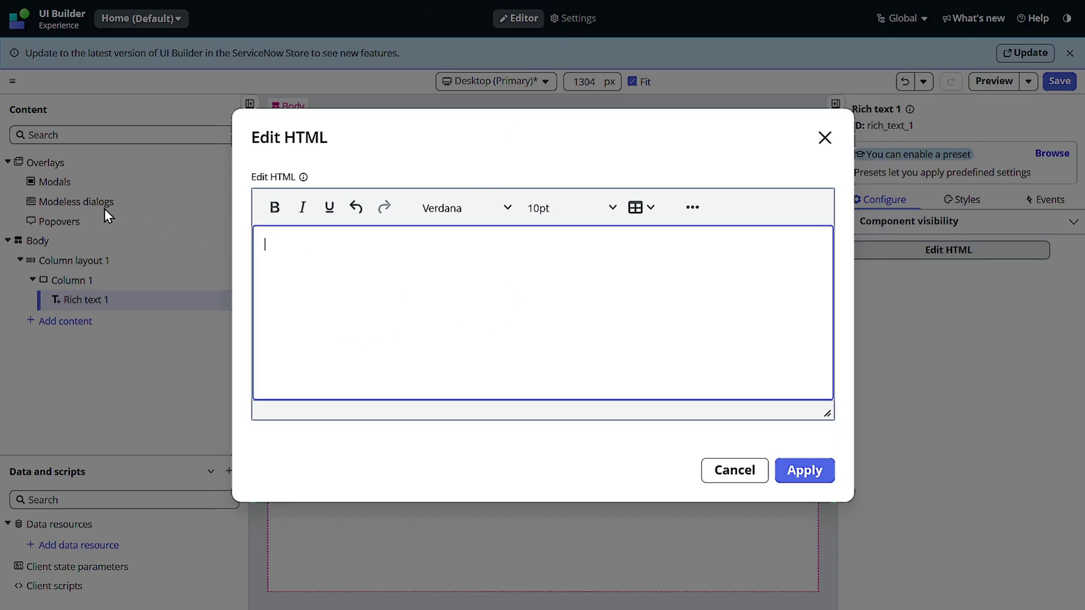
pyautogui.write('Ho')
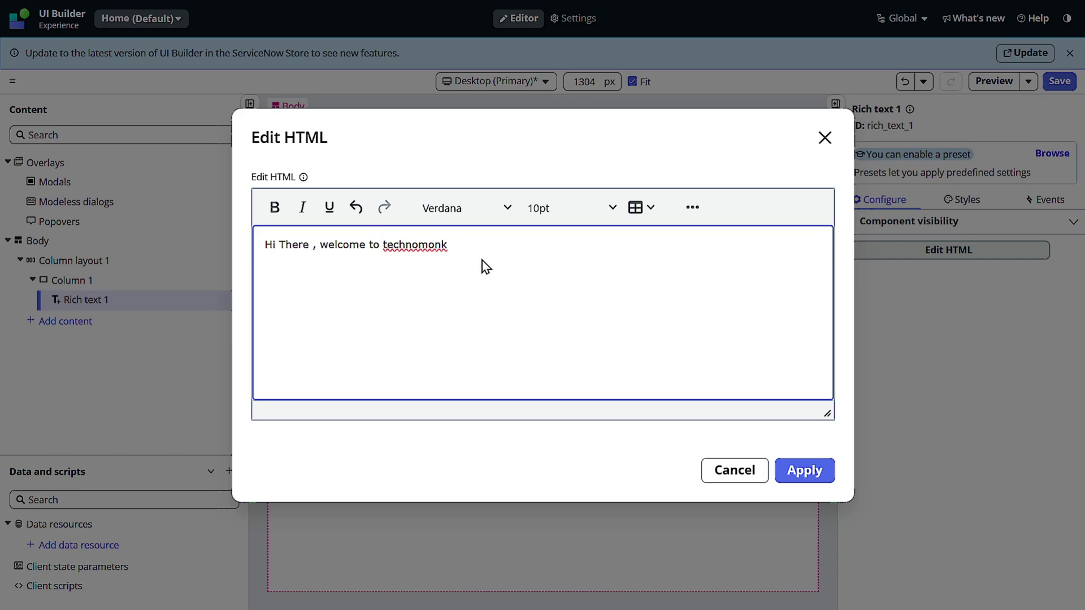
pyautogui.press('BackSpace')
pyautogui.write('T')
# Make the whole welcome line bold, 18pt, in Comic Sans MS
pyautogui.hotkey('ctrl', 'a')
pyautogui.click(276, 210)
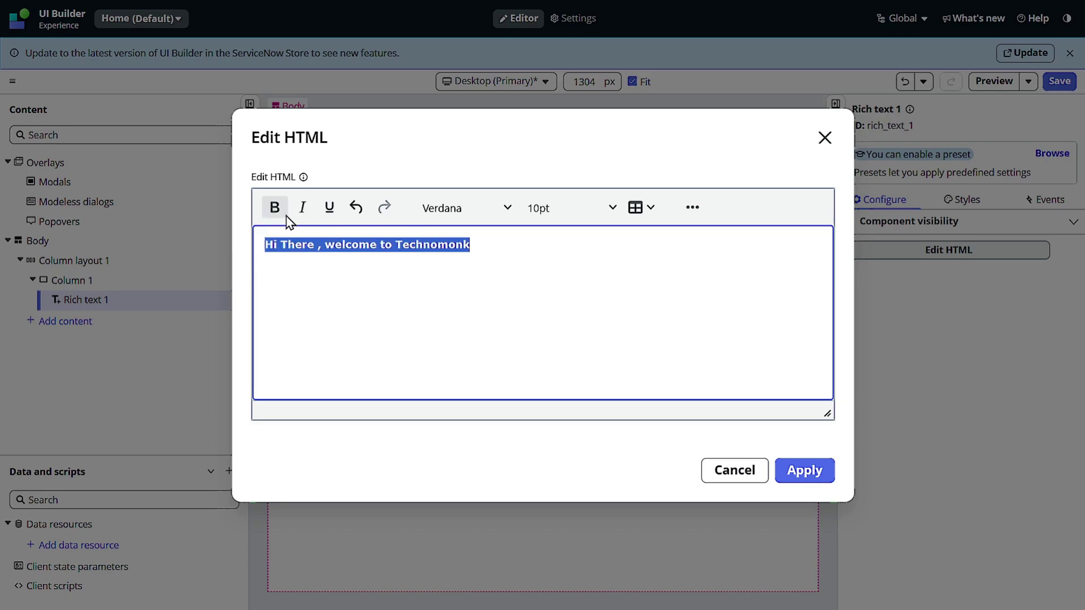
pyautogui.click(568, 215)
pyautogui.click(547, 362)
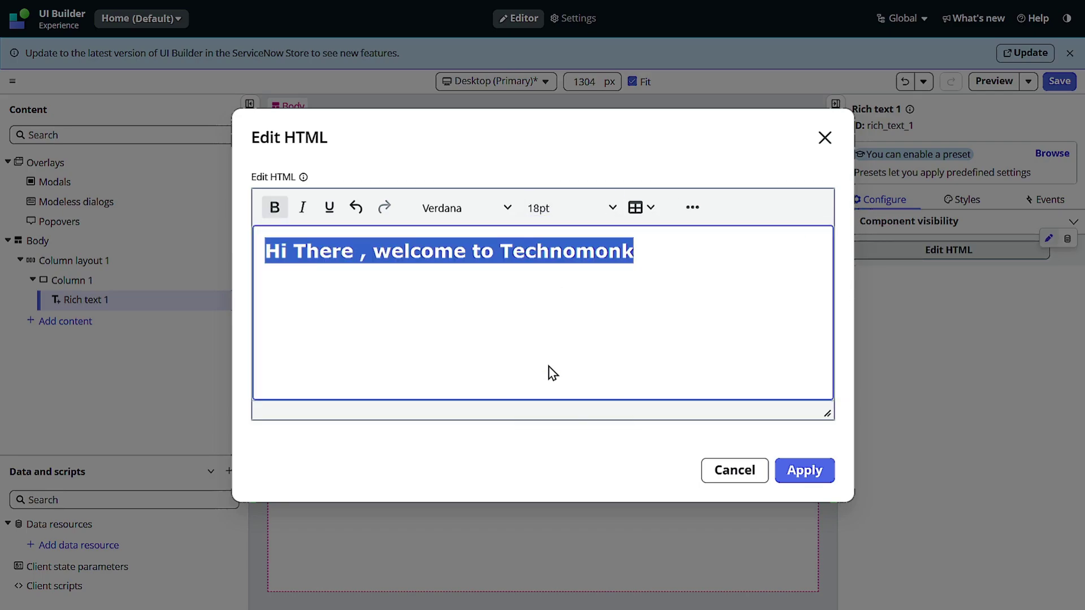
pyautogui.click(456, 216)
pyautogui.click(472, 337)
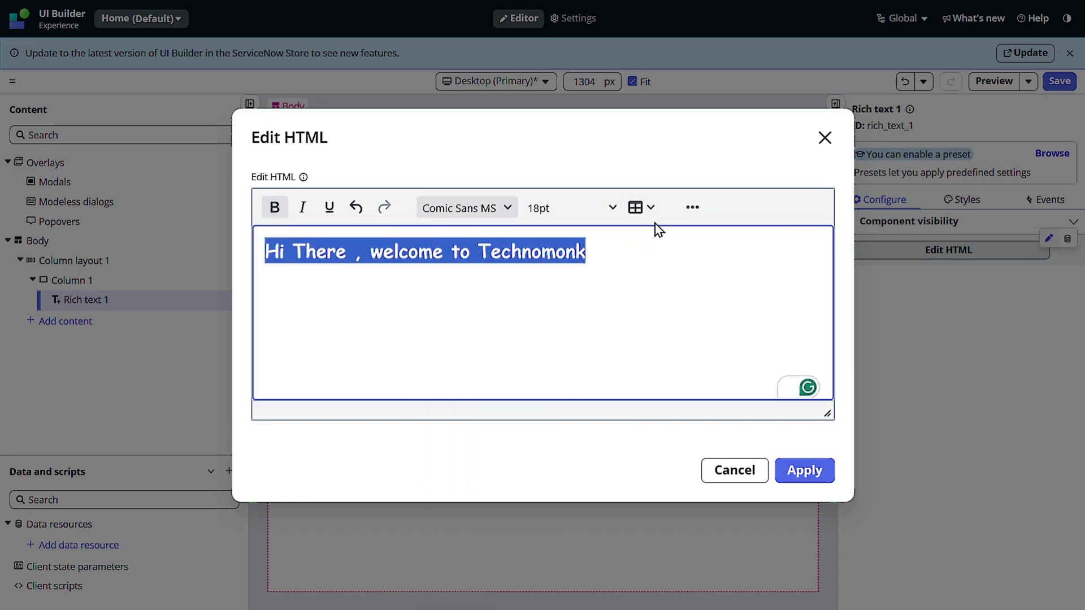
# Colour the welcome text red, correct 'There' to 'there', and apply the HTML
pyautogui.click(692, 208)
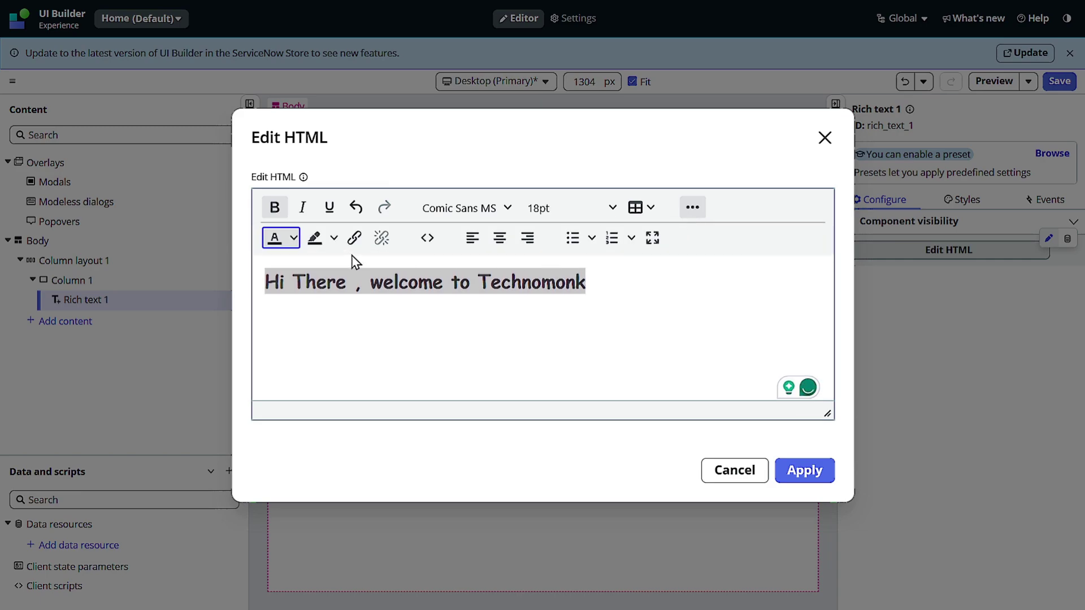
pyautogui.click(271, 241)
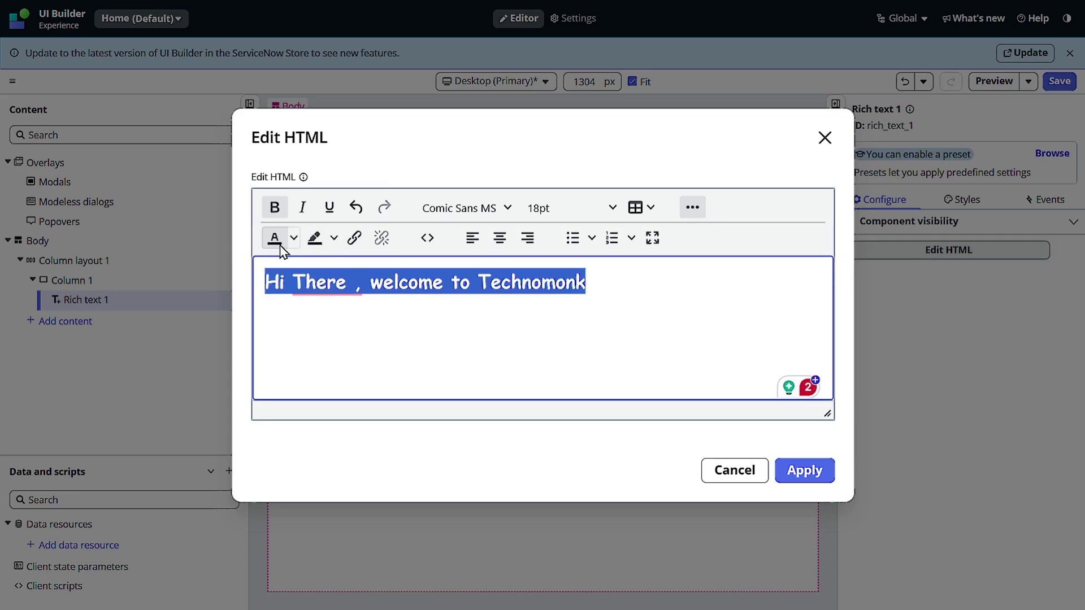
pyautogui.click(293, 237)
pyautogui.click(320, 286)
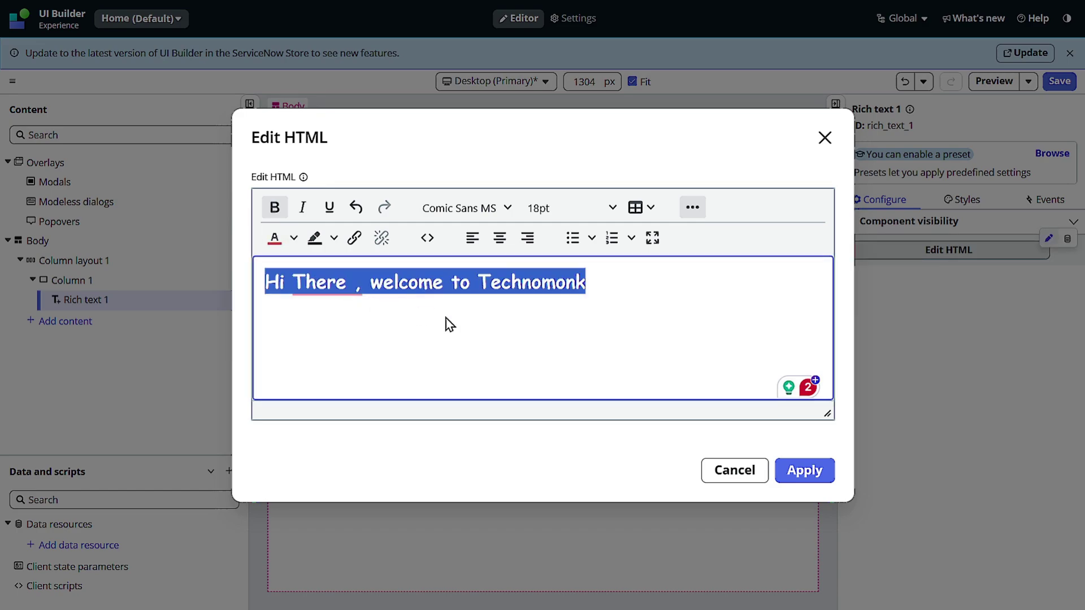
pyautogui.click(449, 325)
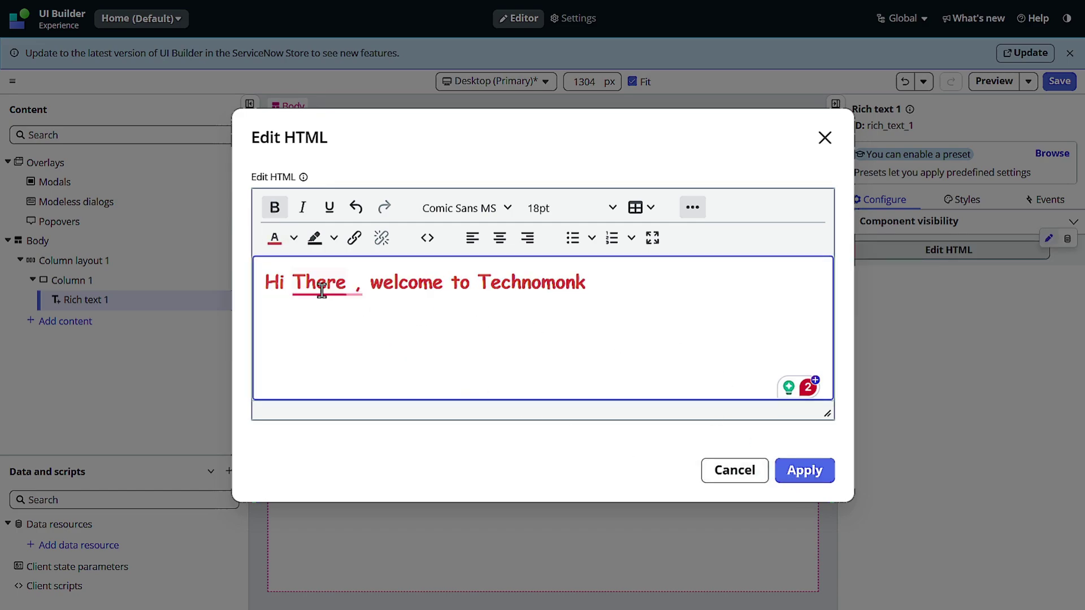
pyautogui.moveTo(322, 290)
pyautogui.click(303, 399)
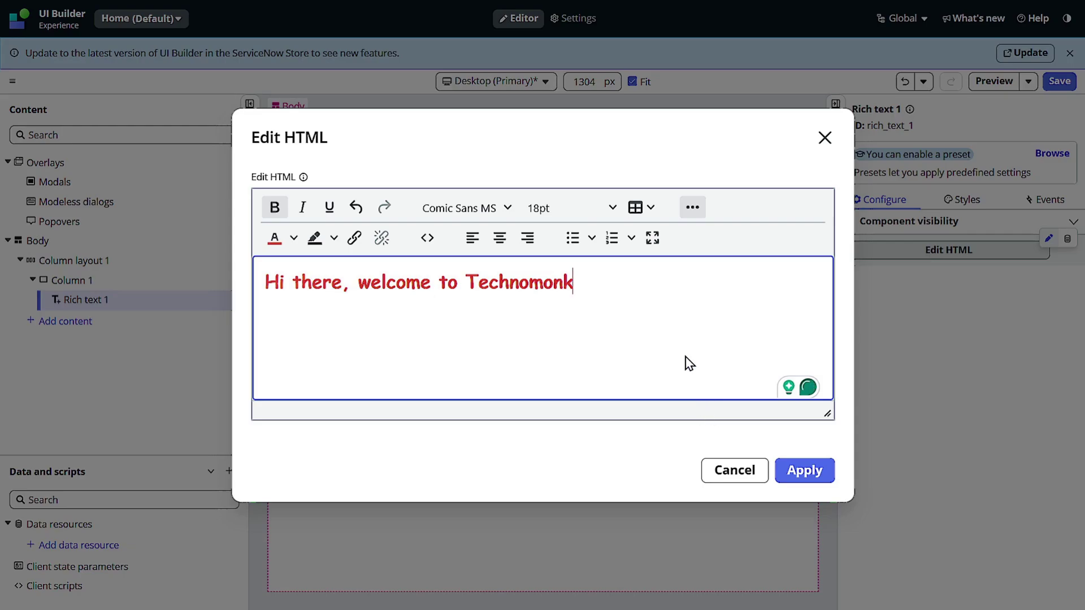
pyautogui.click(810, 473)
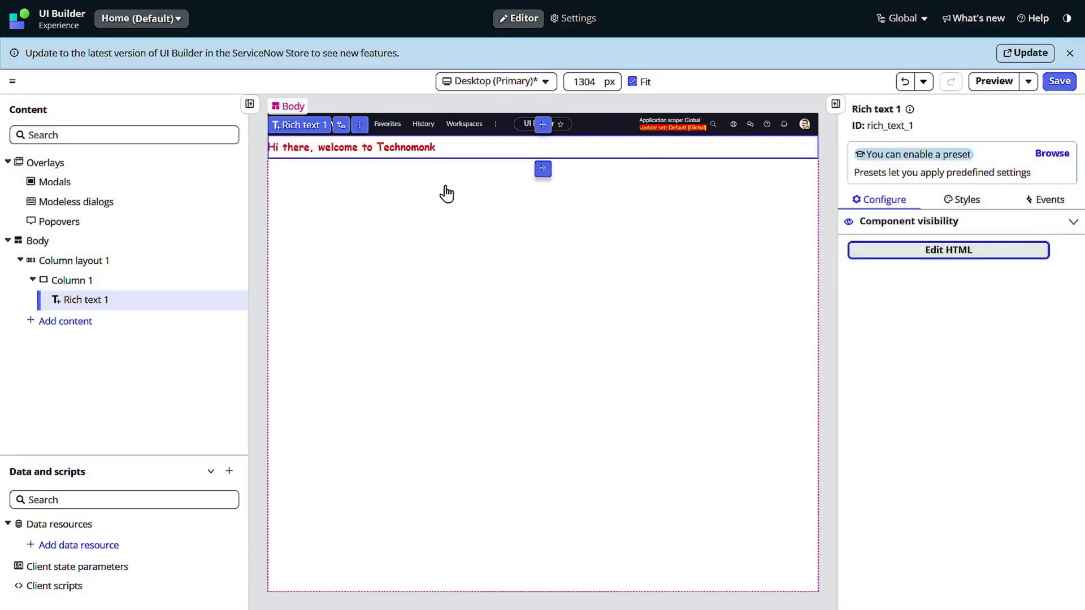
# Centre Rich text 1 using the Flex item Center alignment in Styles
pyautogui.click(966, 199)
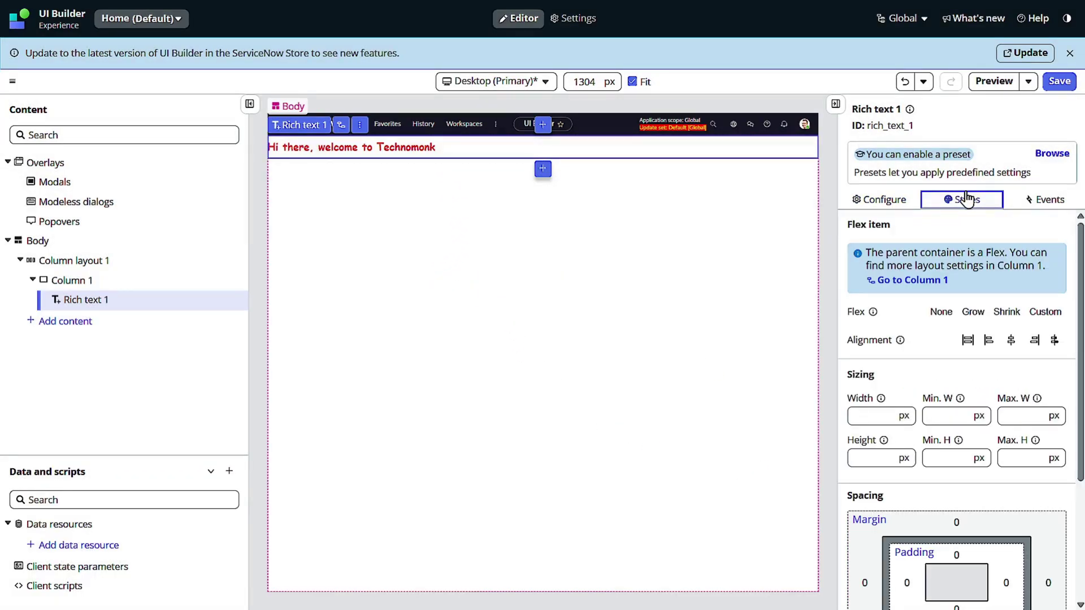
pyautogui.click(1011, 340)
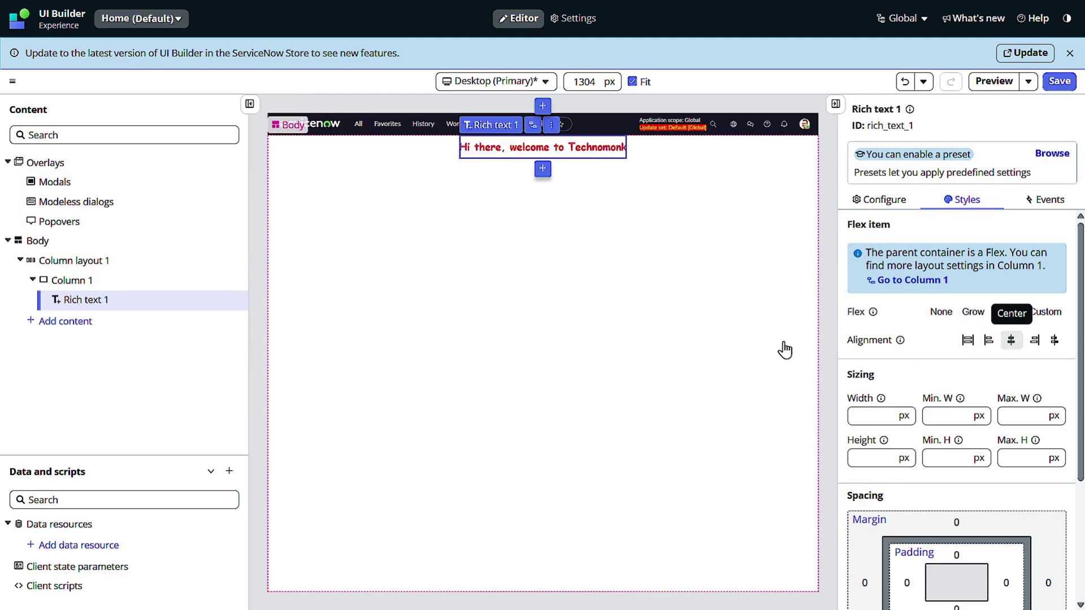
pyautogui.click(675, 335)
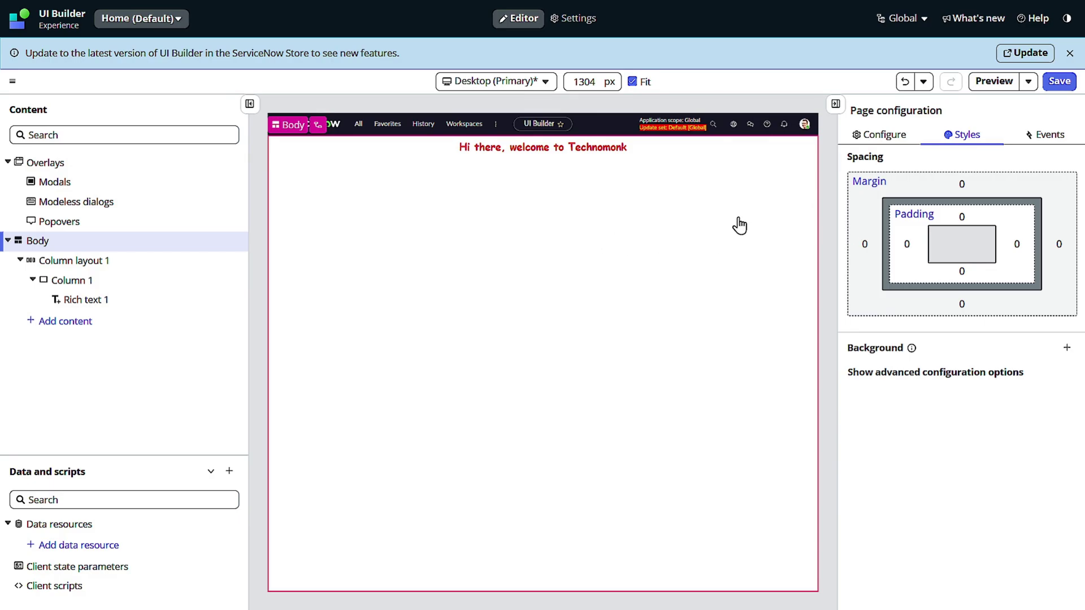
pyautogui.click(565, 149)
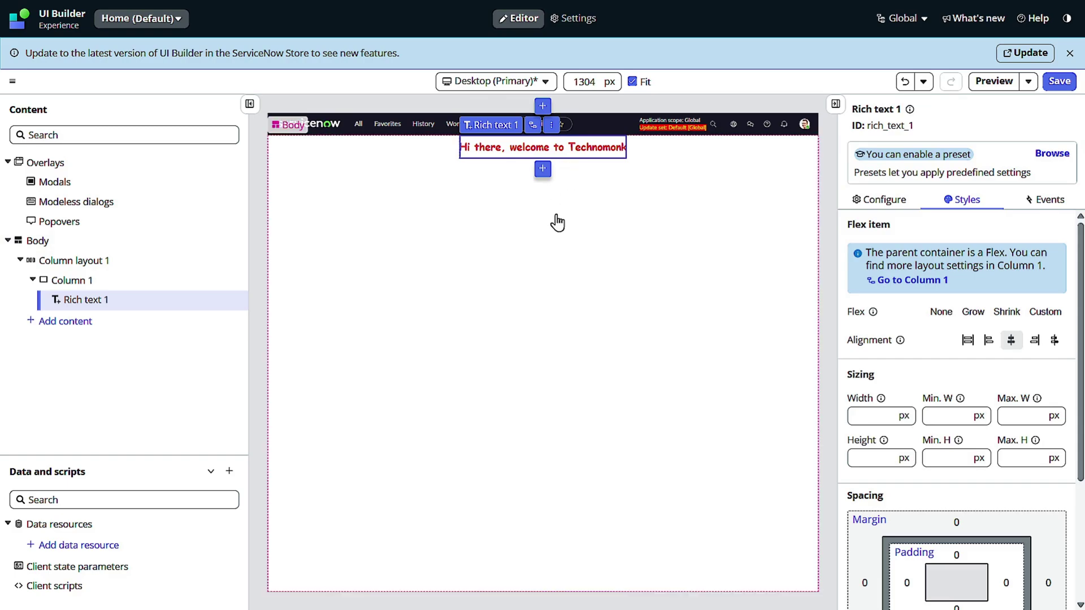
pyautogui.click(543, 169)
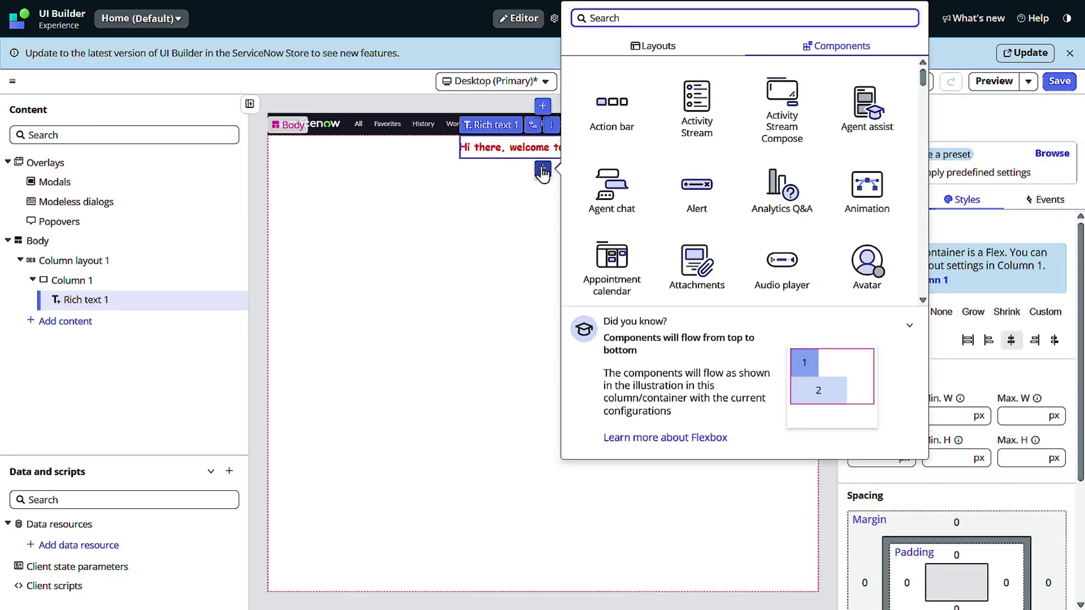
# Add a Two columns layout below the red welcome text
pyautogui.click(659, 48)
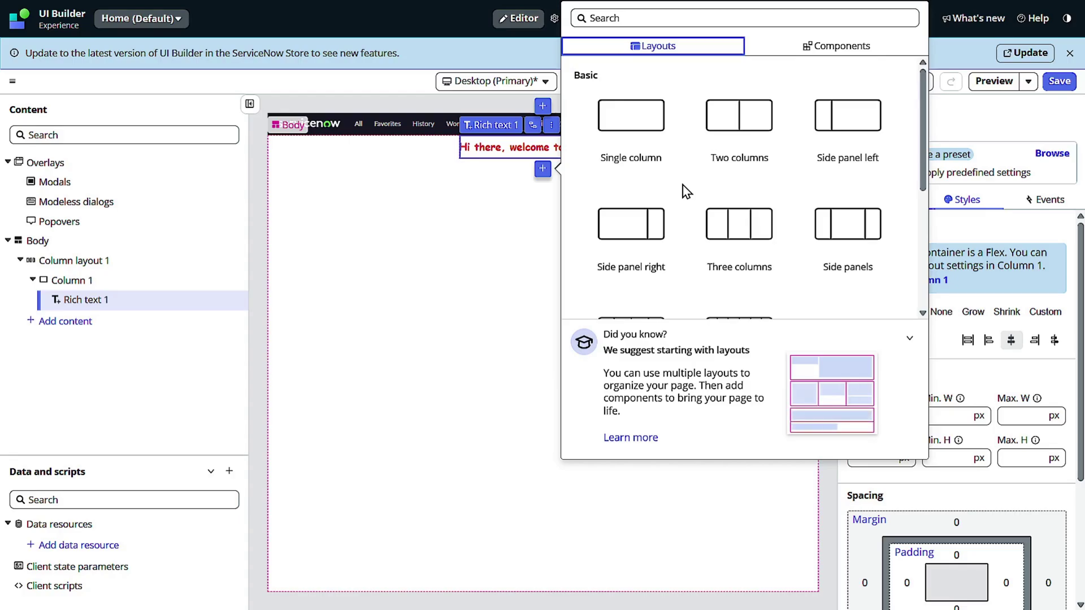
pyautogui.click(729, 145)
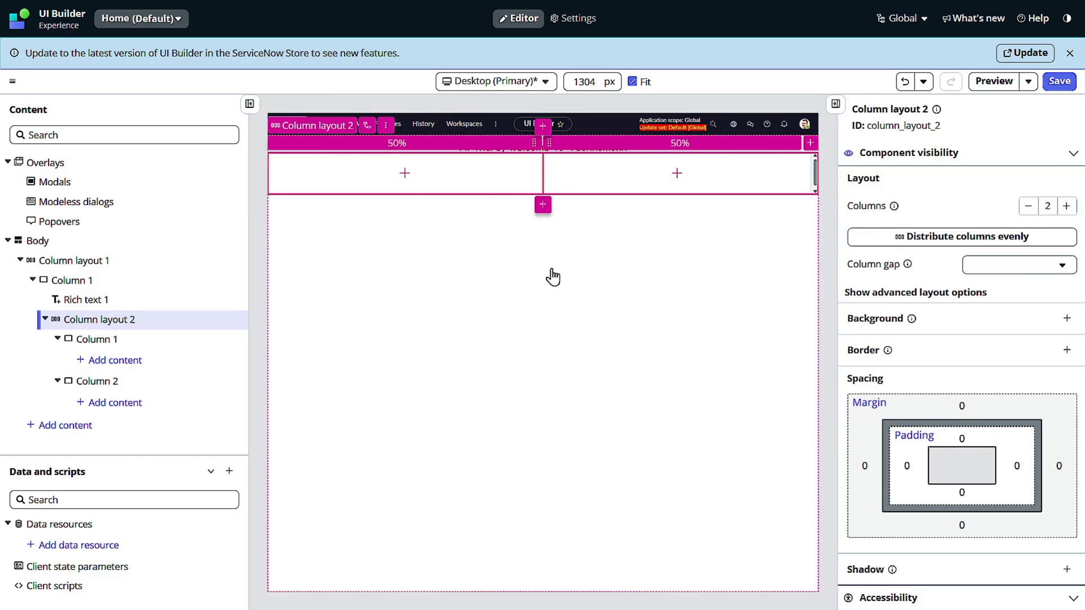
pyautogui.click(553, 277)
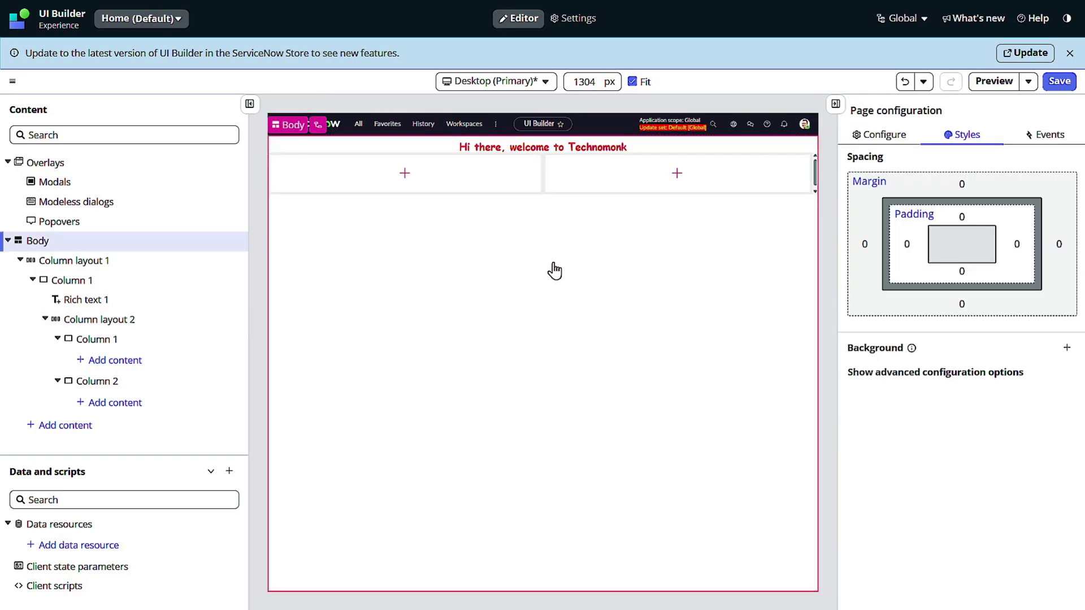
# Place an Image component with a placeholder picture in Column 1
pyautogui.click(391, 184)
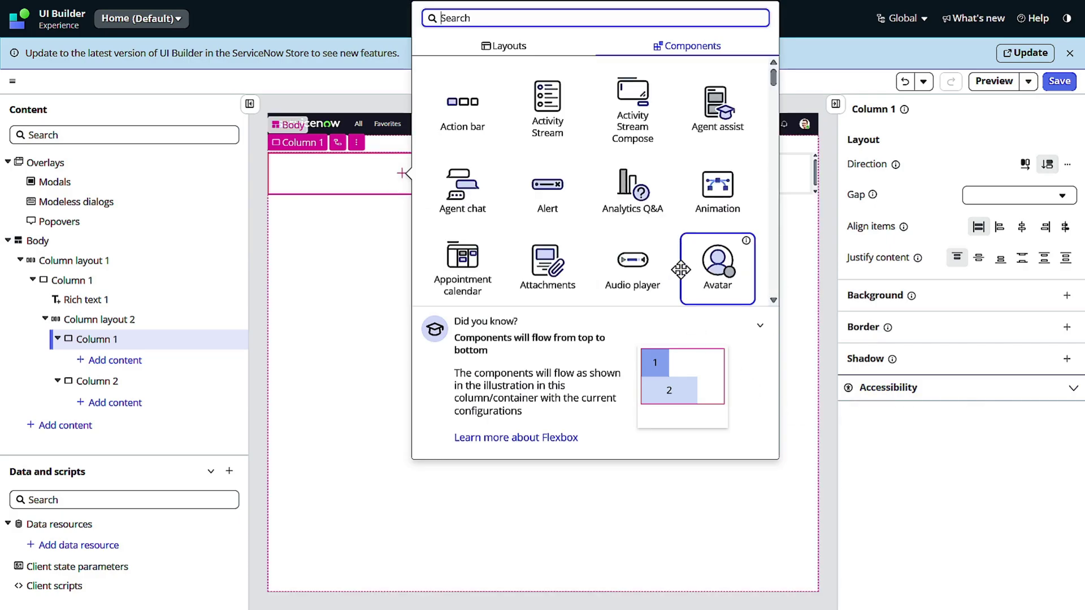
pyautogui.scroll(-10, 646, 221)
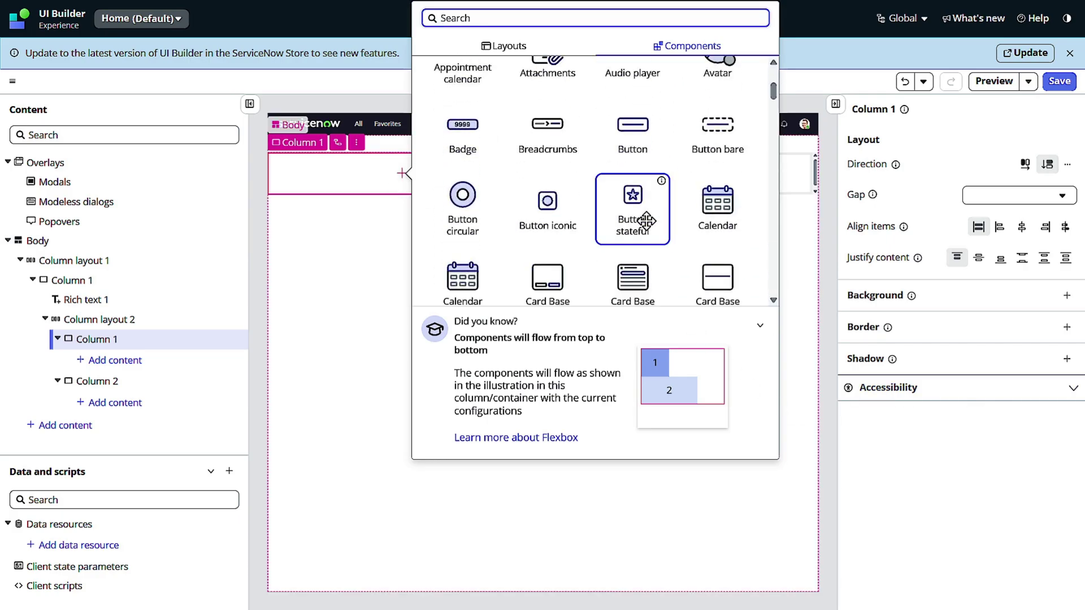
pyautogui.scroll(-2, 646, 221)
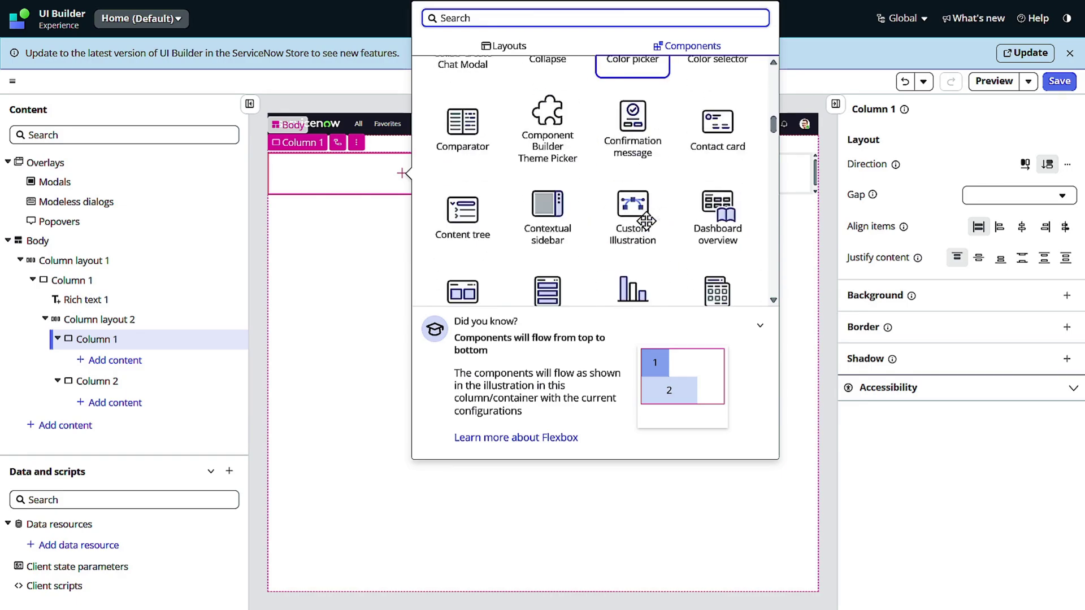
pyautogui.scroll(-3, 646, 221)
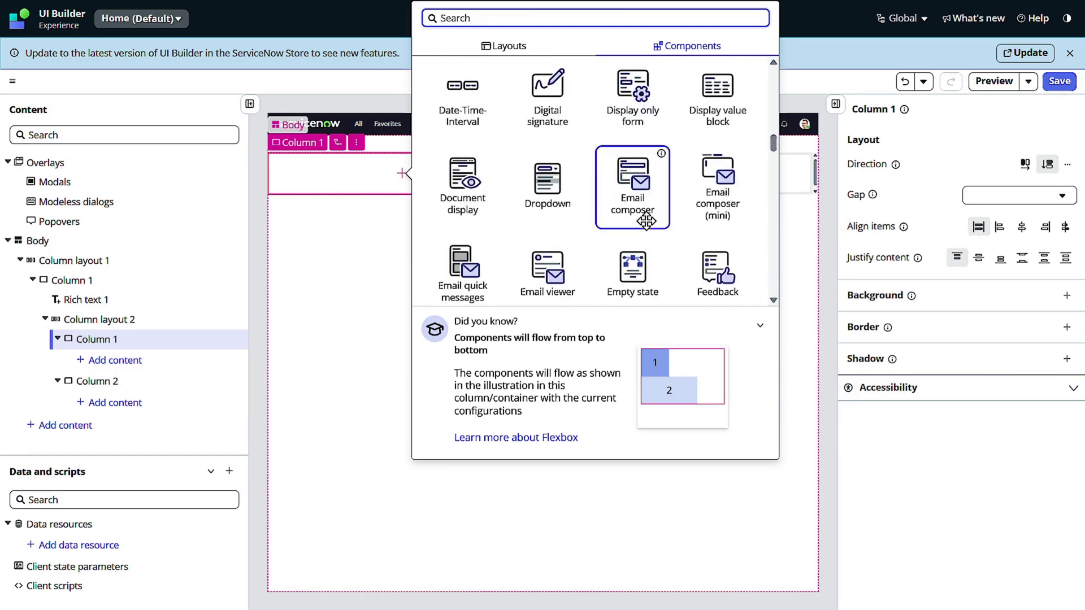
pyautogui.scroll(-3, 645, 221)
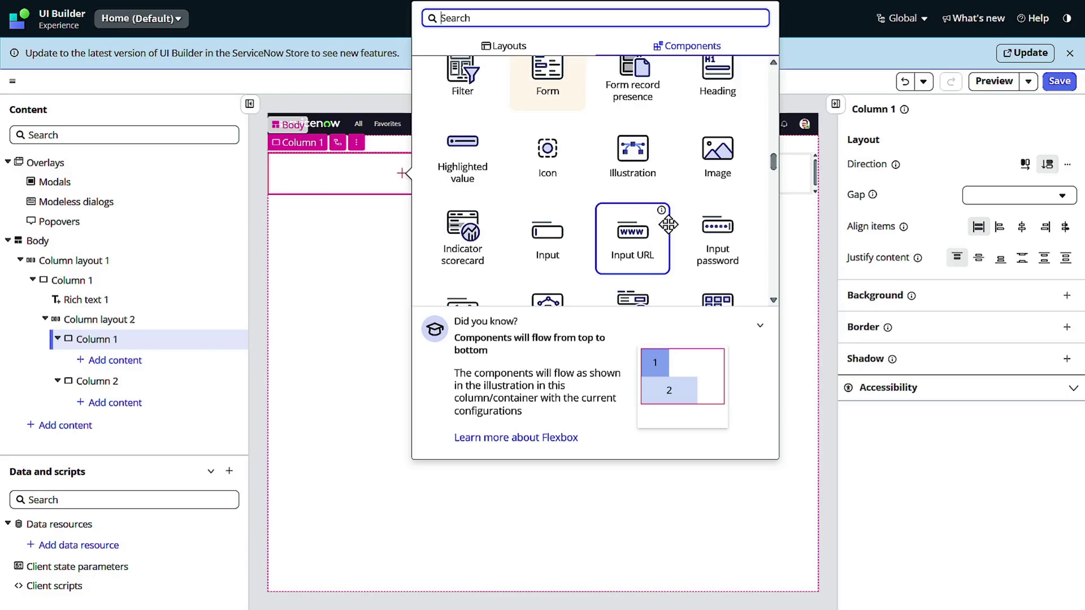
pyautogui.press('Escape')
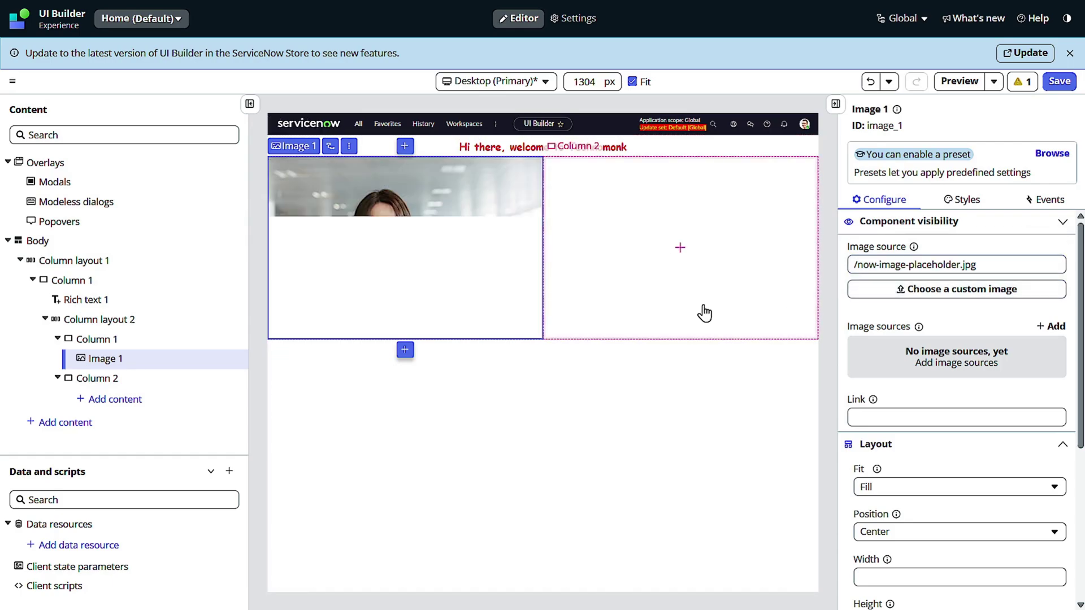
# Add an Audio player playing connect_alert.mp3 to Column 2 and save the page
pyautogui.click(680, 247)
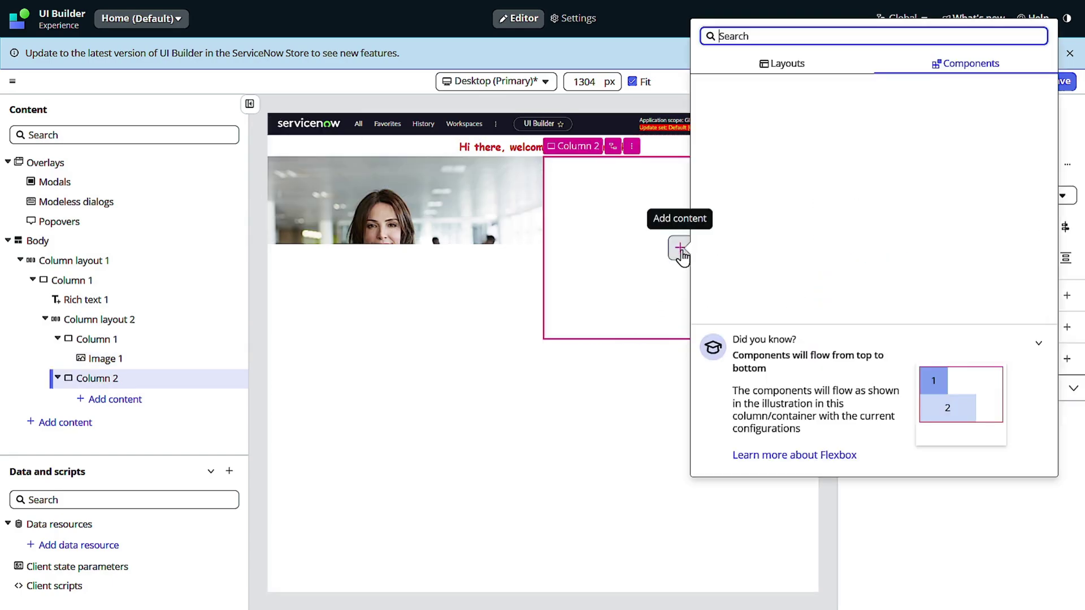
pyautogui.scroll(-1, 827, 252)
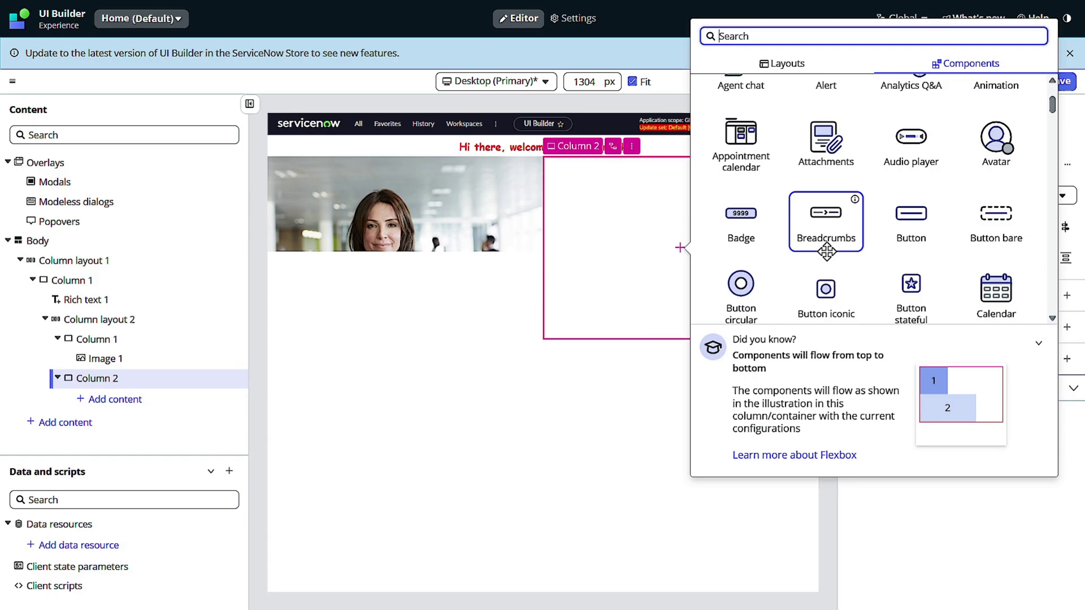
pyautogui.click(907, 150)
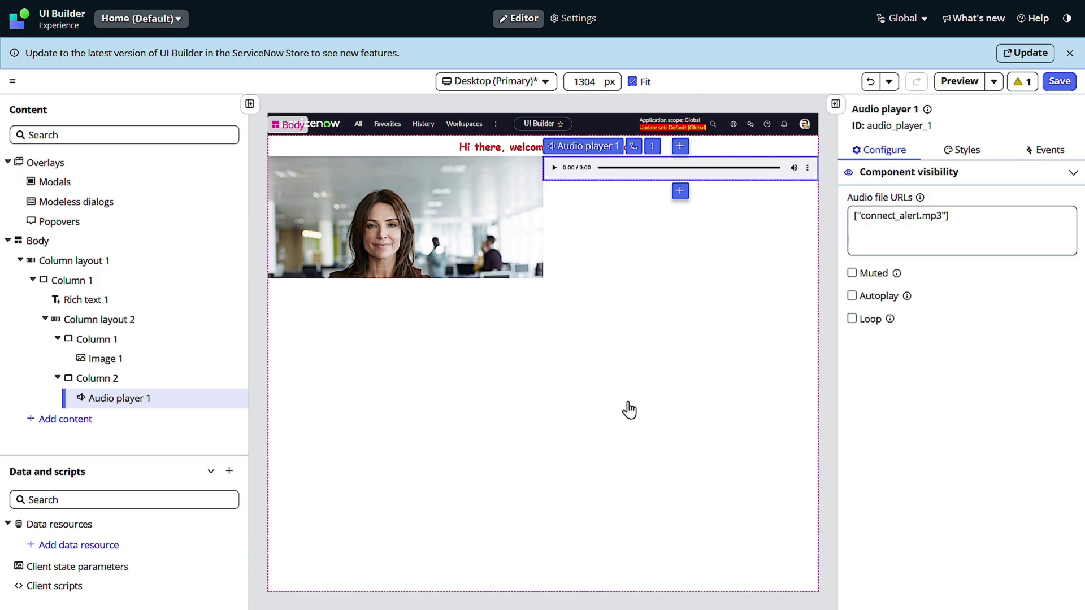
pyautogui.click(1060, 82)
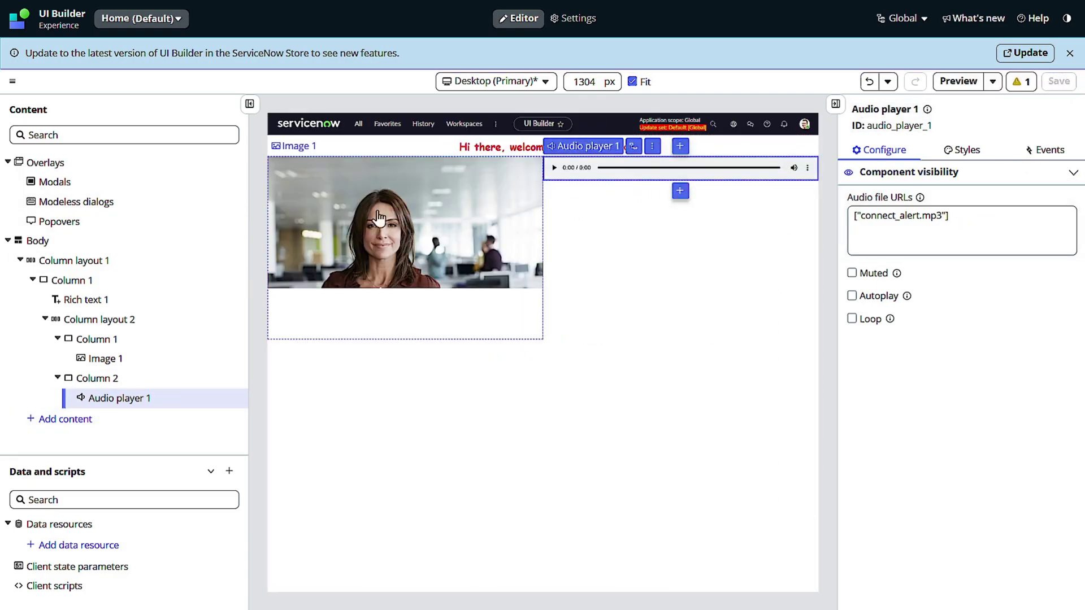
# Show the Component visibility options in Rich text 1's Configure panel
pyautogui.click(526, 152)
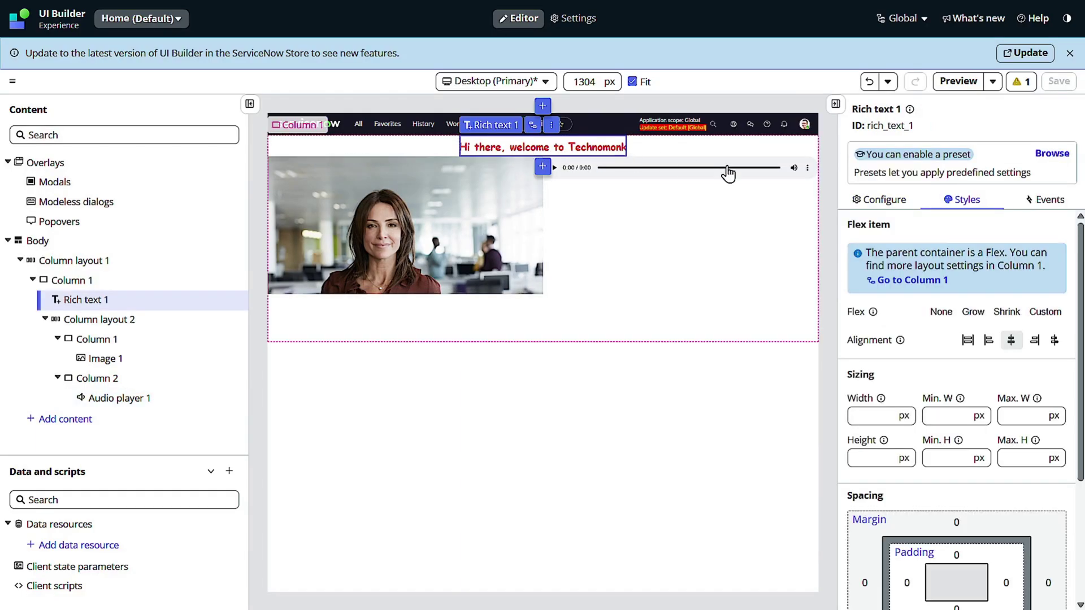
pyautogui.click(882, 199)
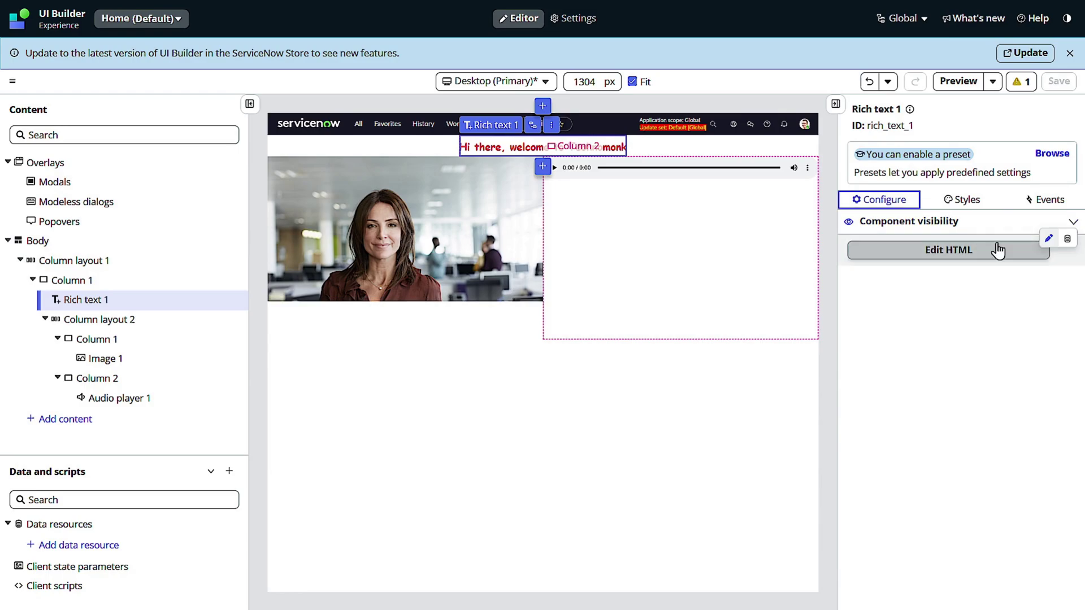
pyautogui.click(1073, 223)
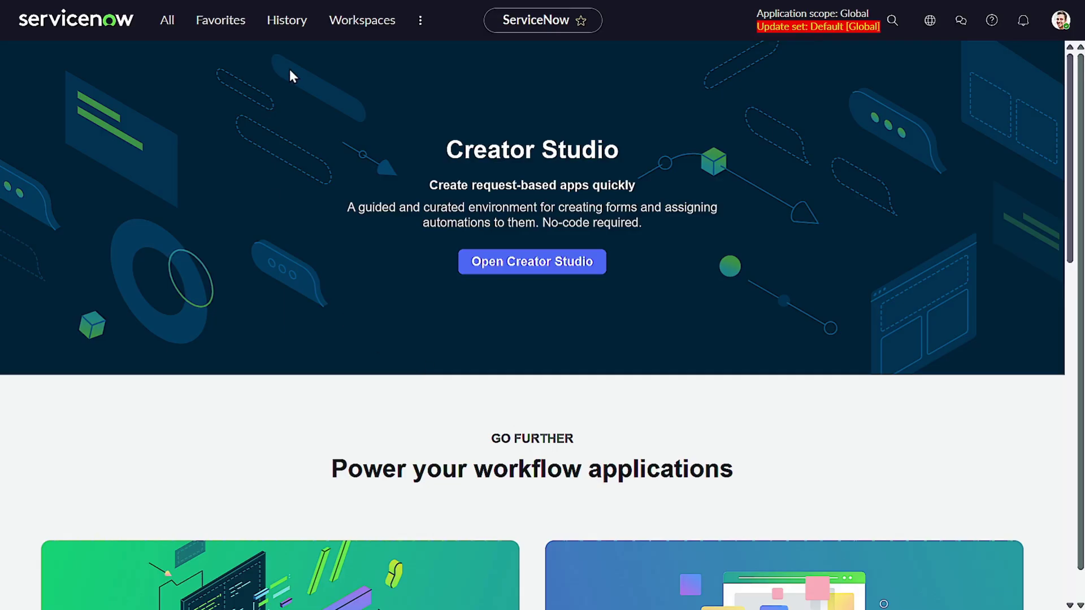
pyautogui.click(377, 27)
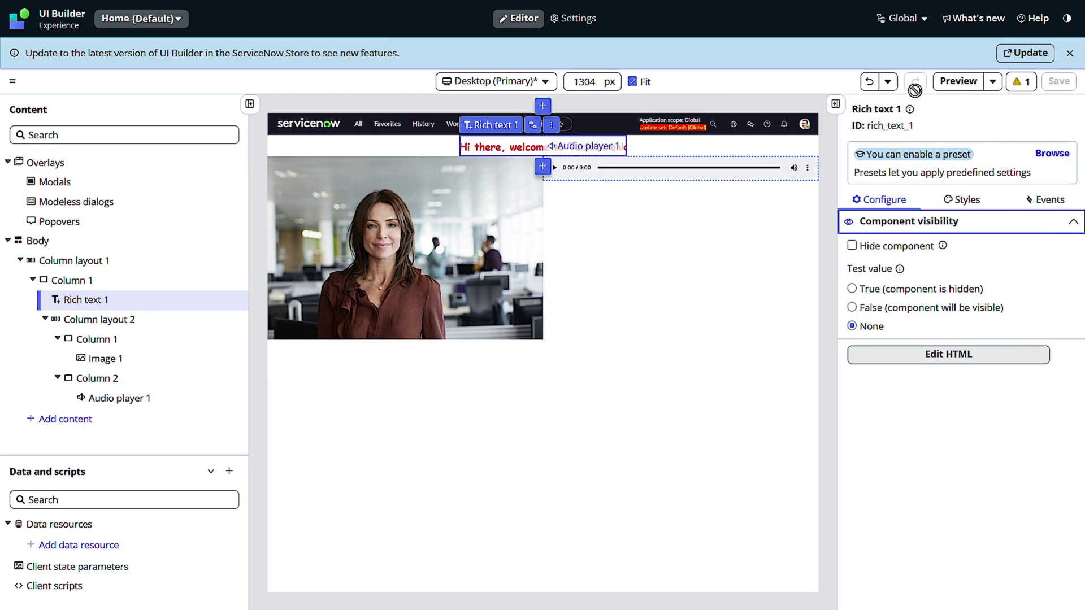
# Preview the home page at the Tablet (1280px) breakpoint
pyautogui.click(954, 87)
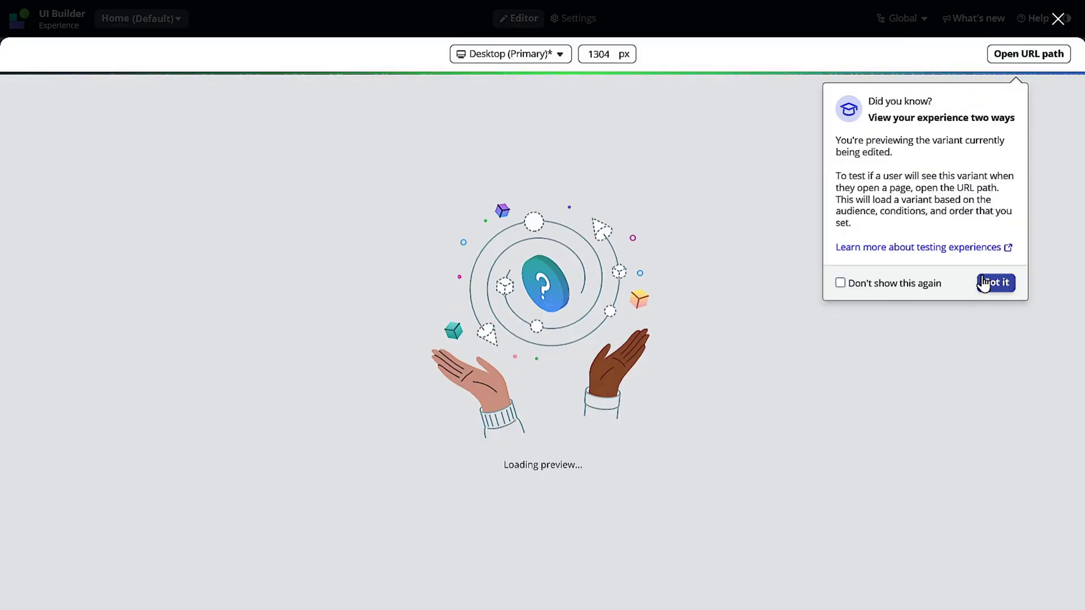
pyautogui.click(986, 282)
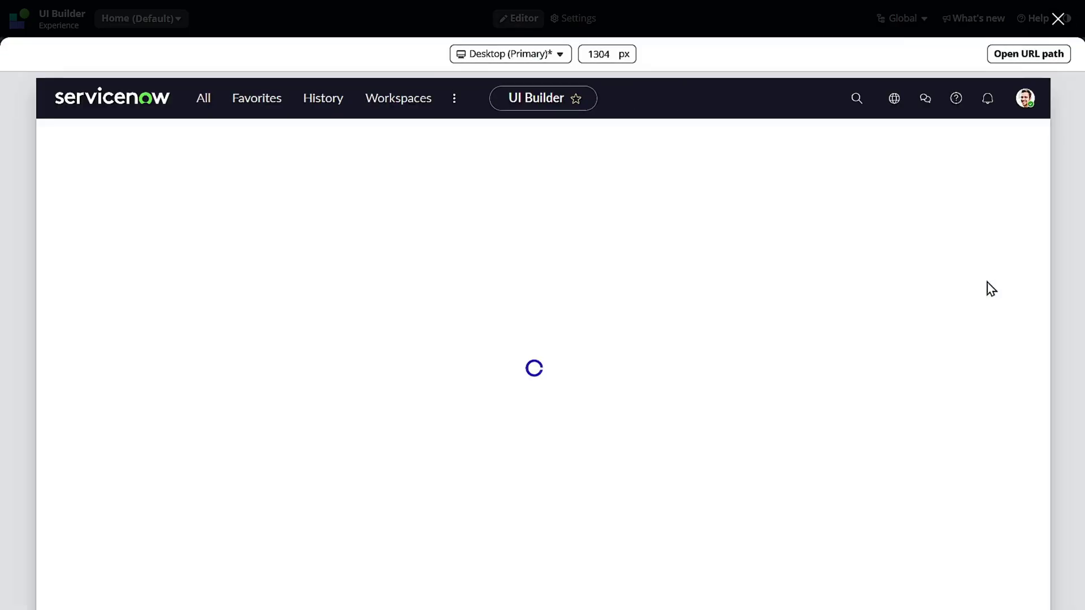
pyautogui.click(503, 53)
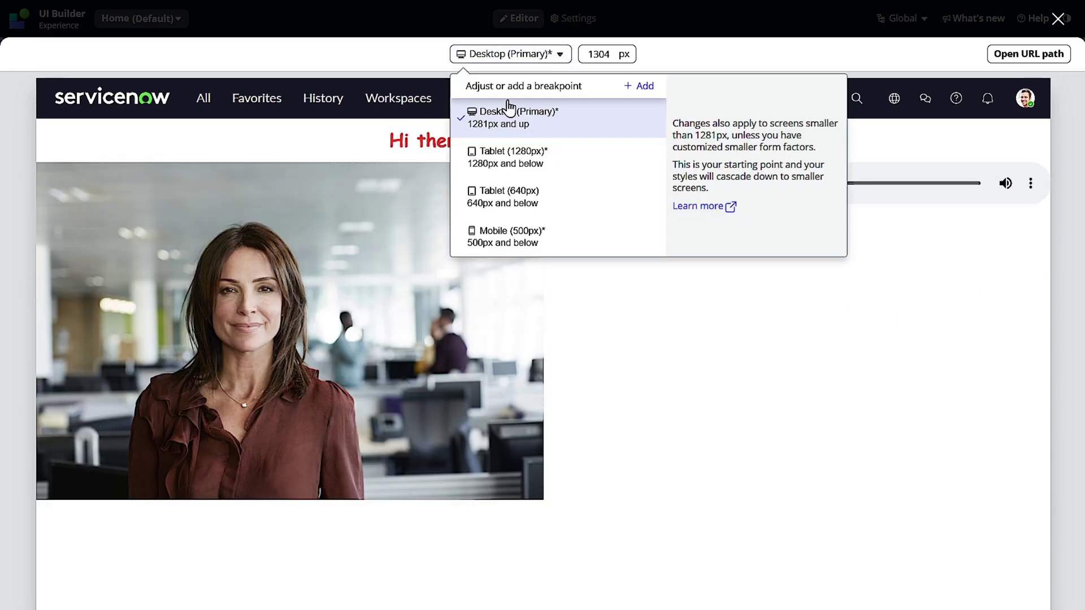
pyautogui.click(511, 161)
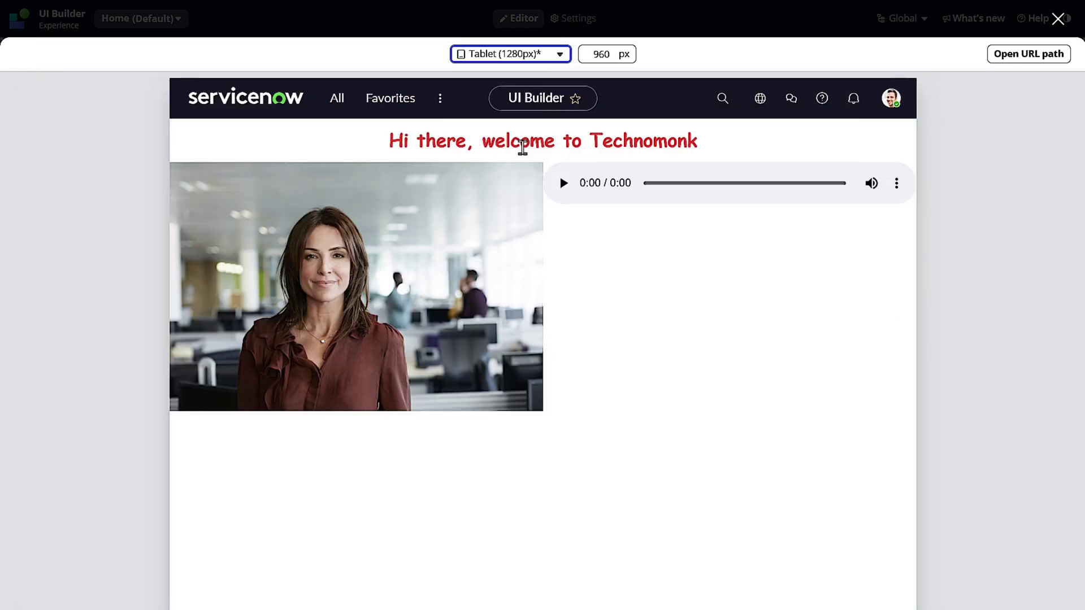
# Check the Mobile (500px) breakpoint at 320 px width, then close the preview
pyautogui.click(515, 53)
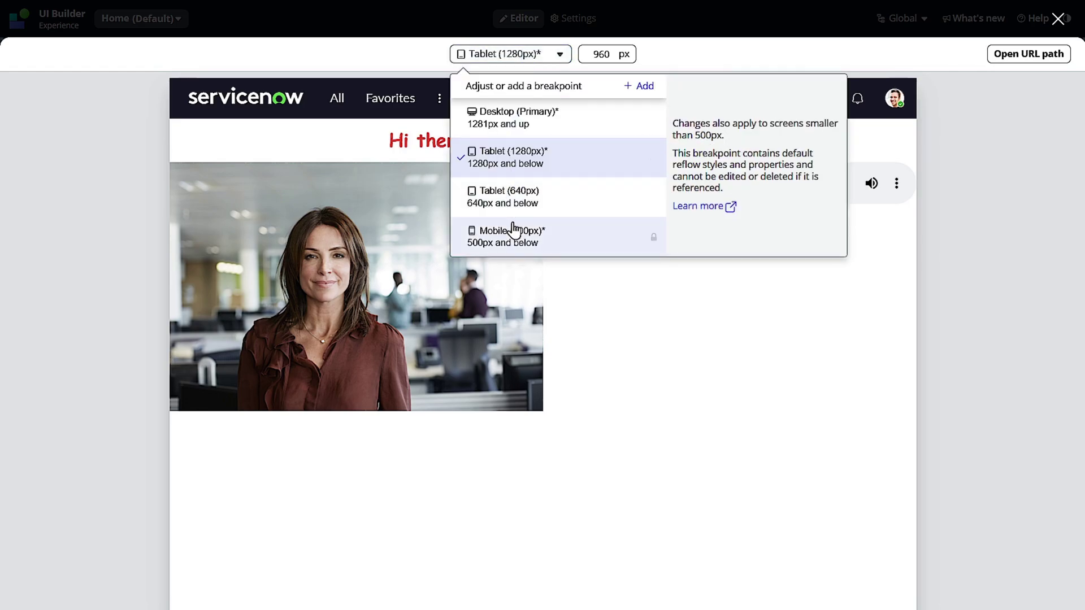
pyautogui.click(478, 232)
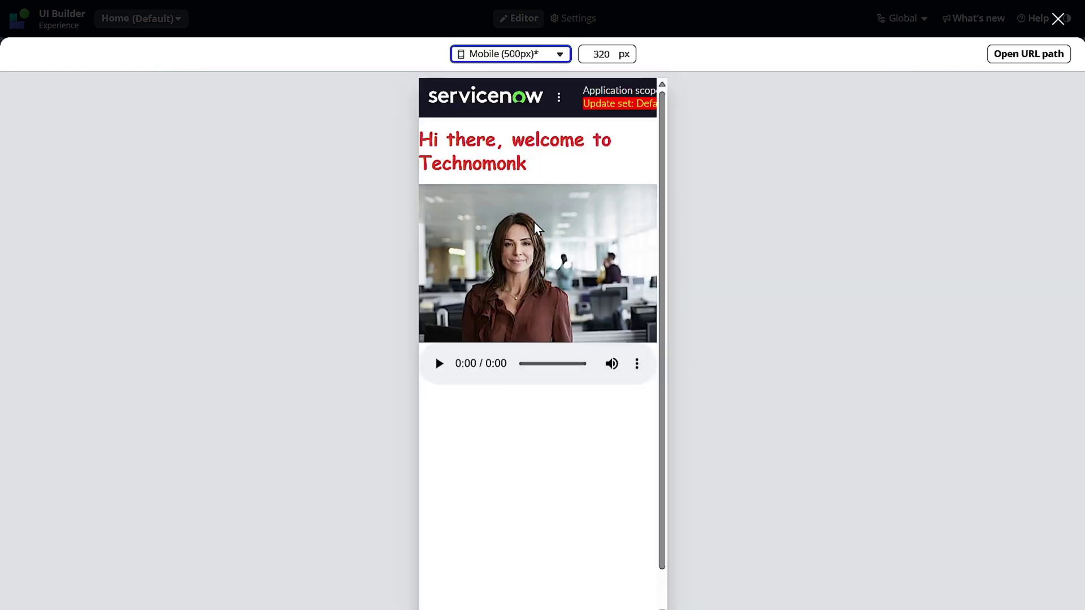
pyautogui.click(597, 55)
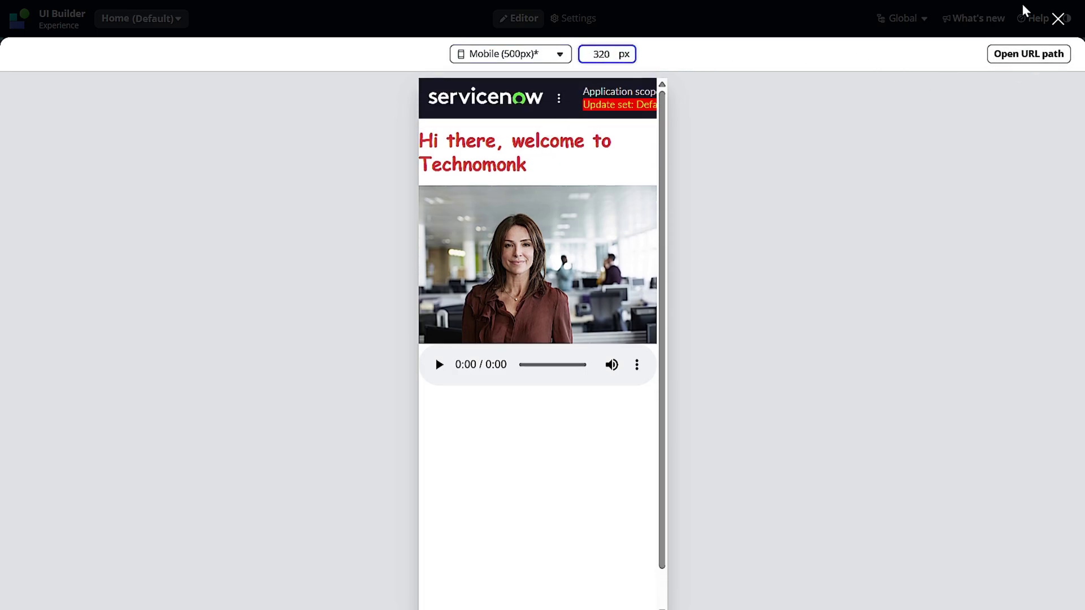
pyautogui.click(1058, 19)
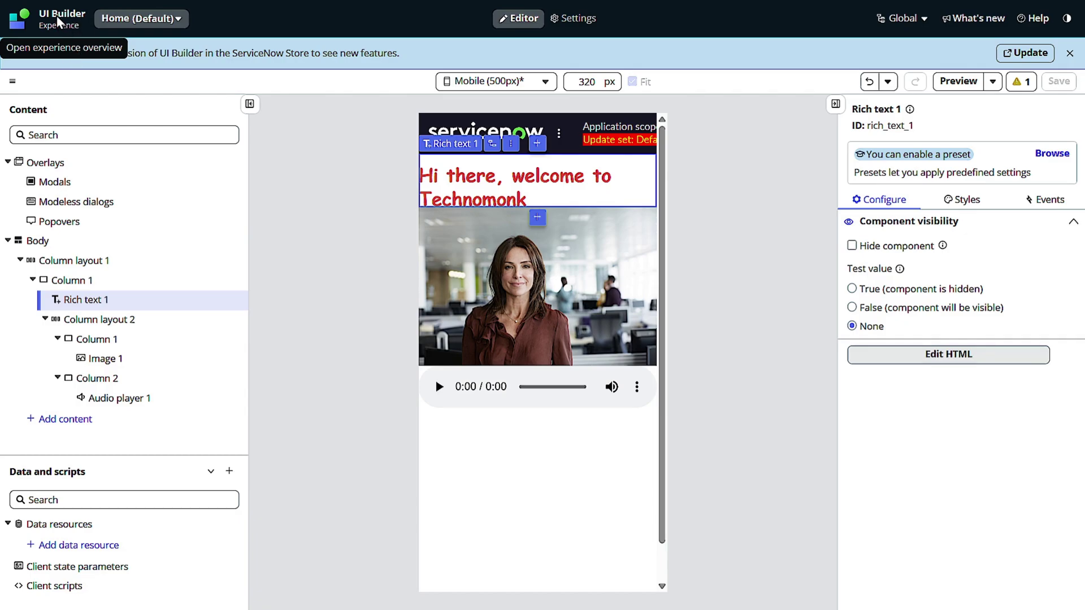
# Go to the experience overview and dismiss the guided tour
pyautogui.click(55, 20)
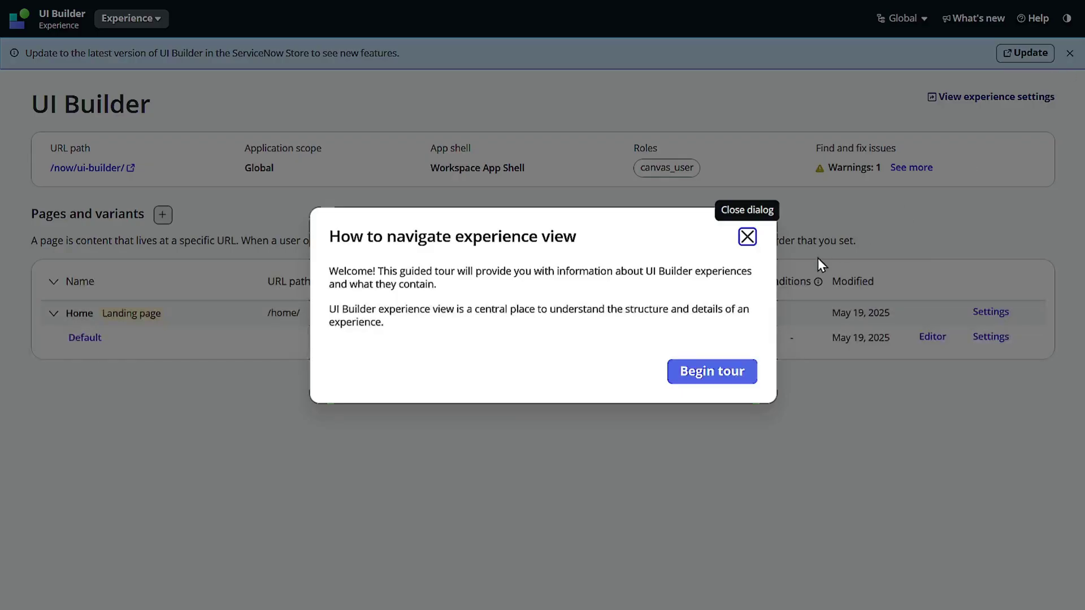
pyautogui.click(749, 238)
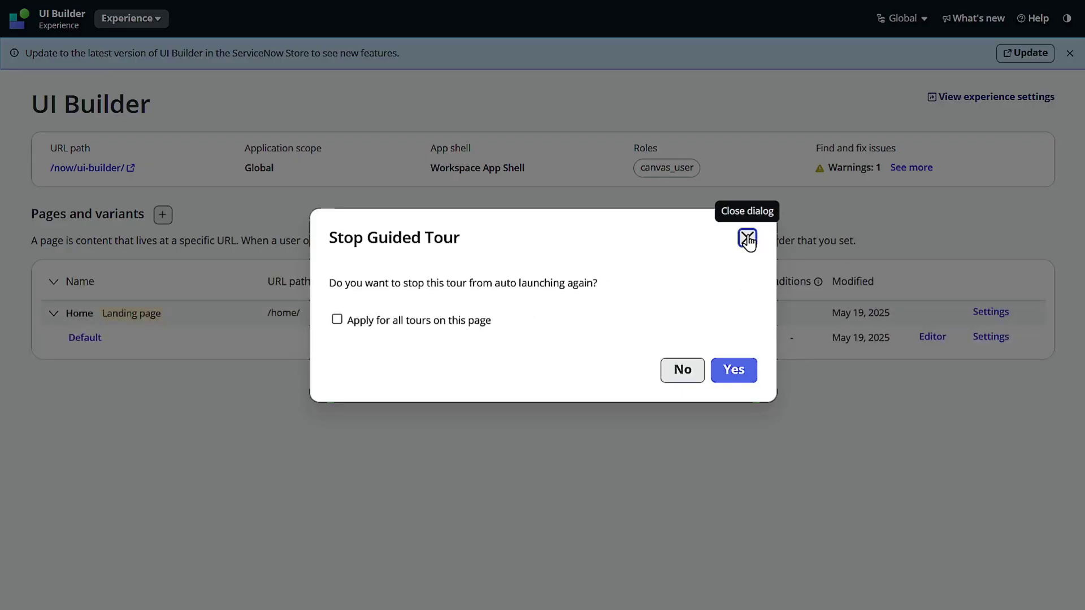
pyautogui.click(747, 239)
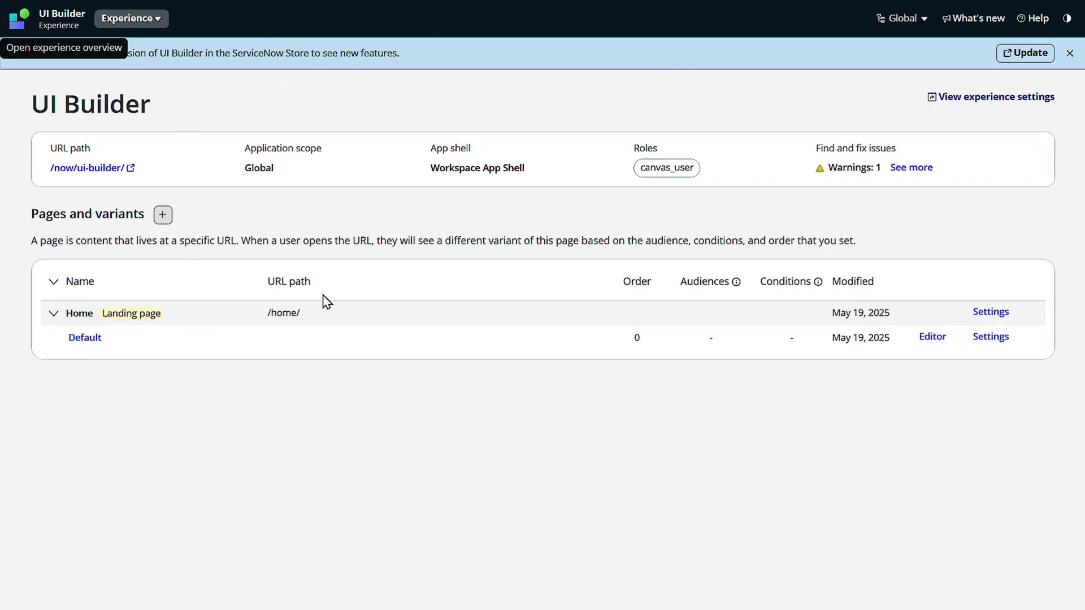
pyautogui.moveTo(305, 317); pyautogui.dragTo(123, 300)
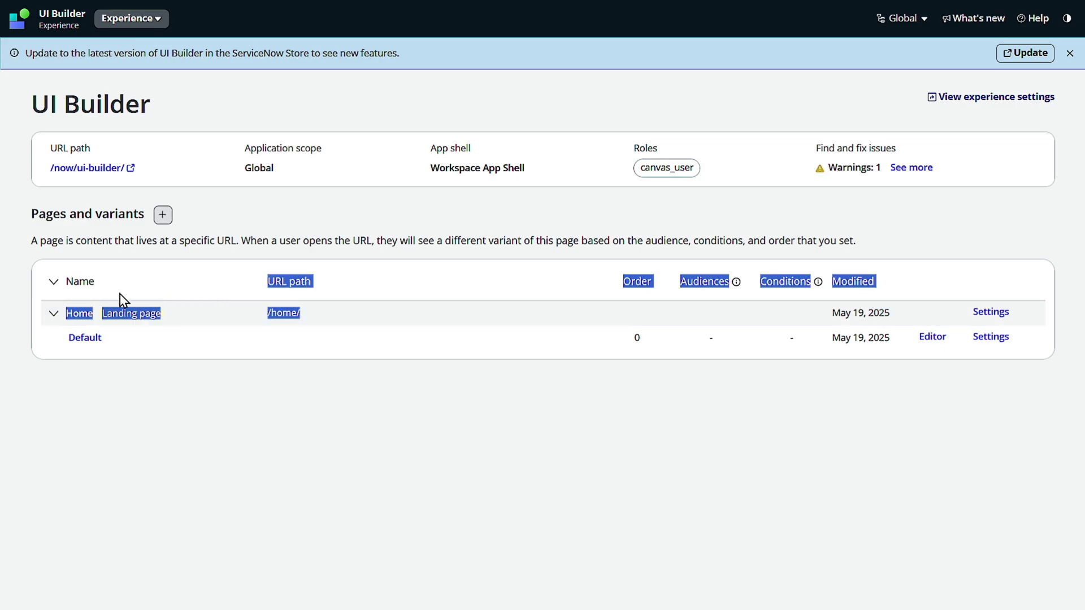
pyautogui.click(79, 314)
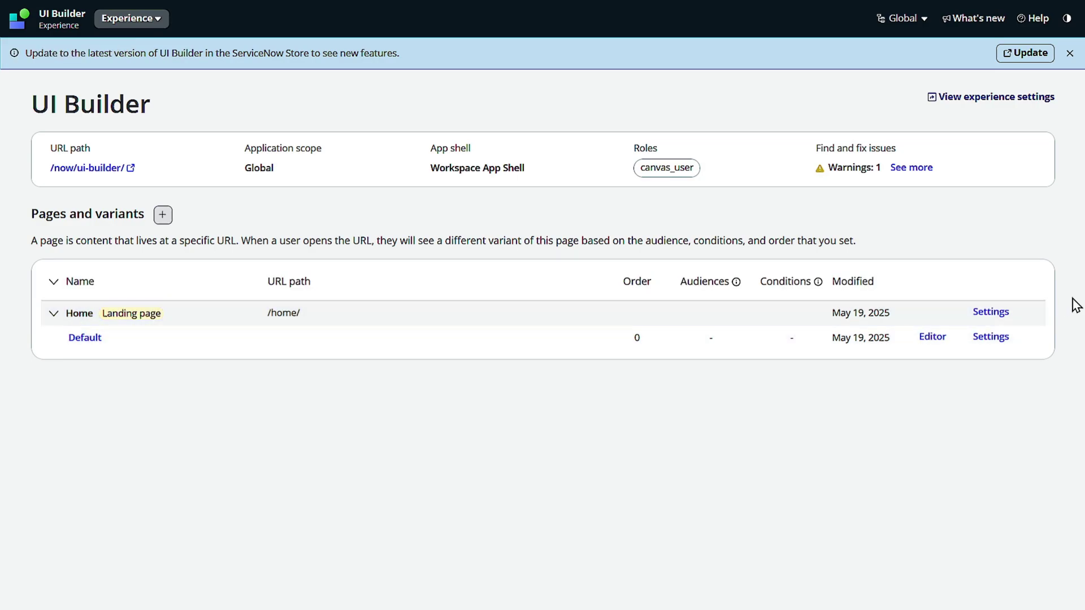
# Review the Home page settings: name Home, URL path home, one Default variant
pyautogui.click(992, 313)
pyautogui.scroll(-3, 412, 268)
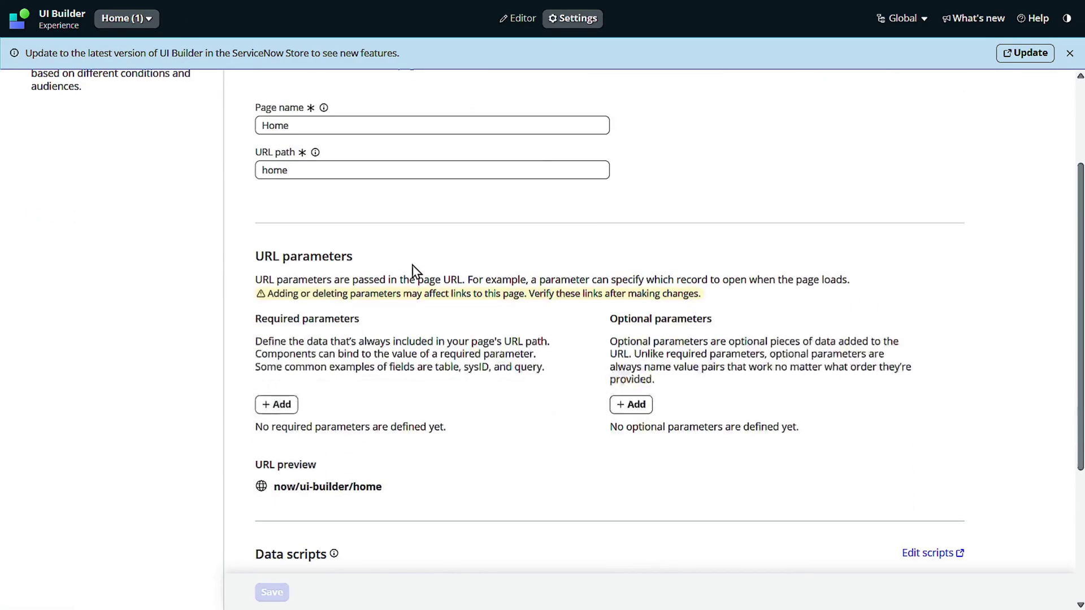
pyautogui.scroll(-2, 413, 256)
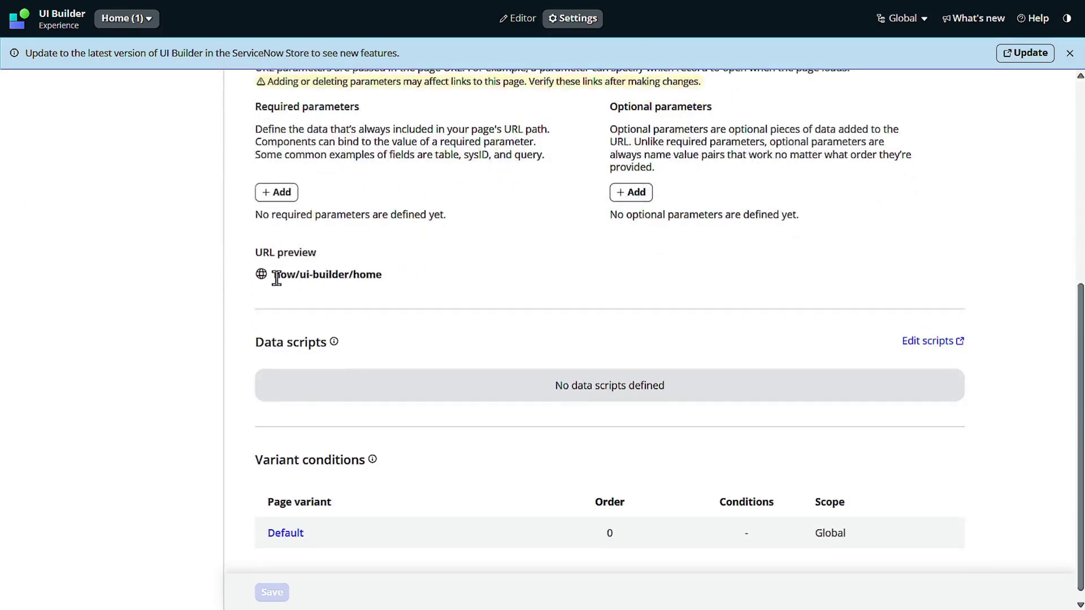
pyautogui.scroll(-1, 594, 322)
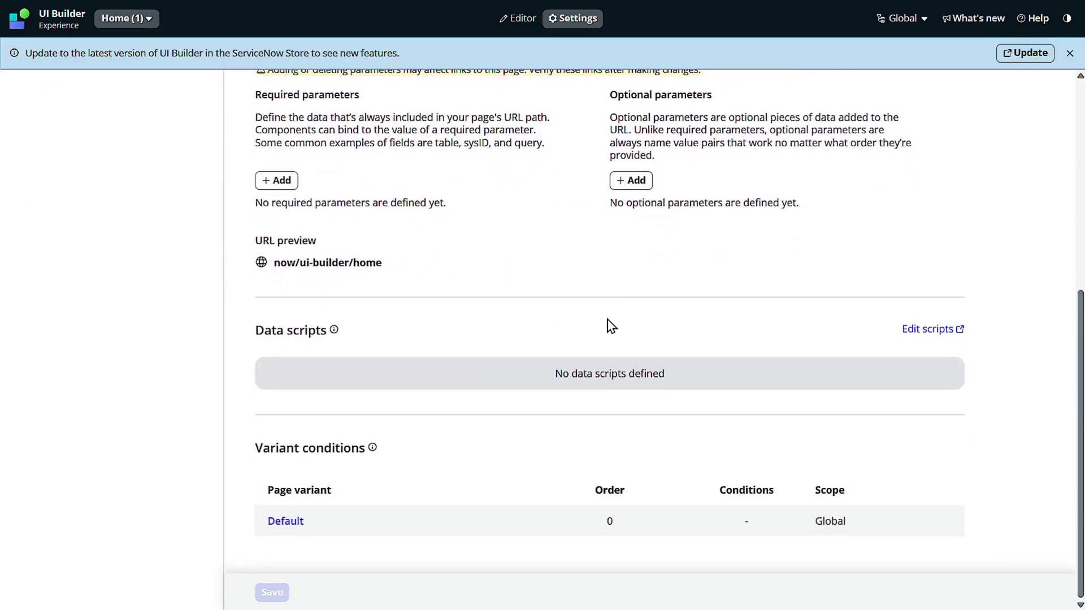
pyautogui.scroll(5, 518, 333)
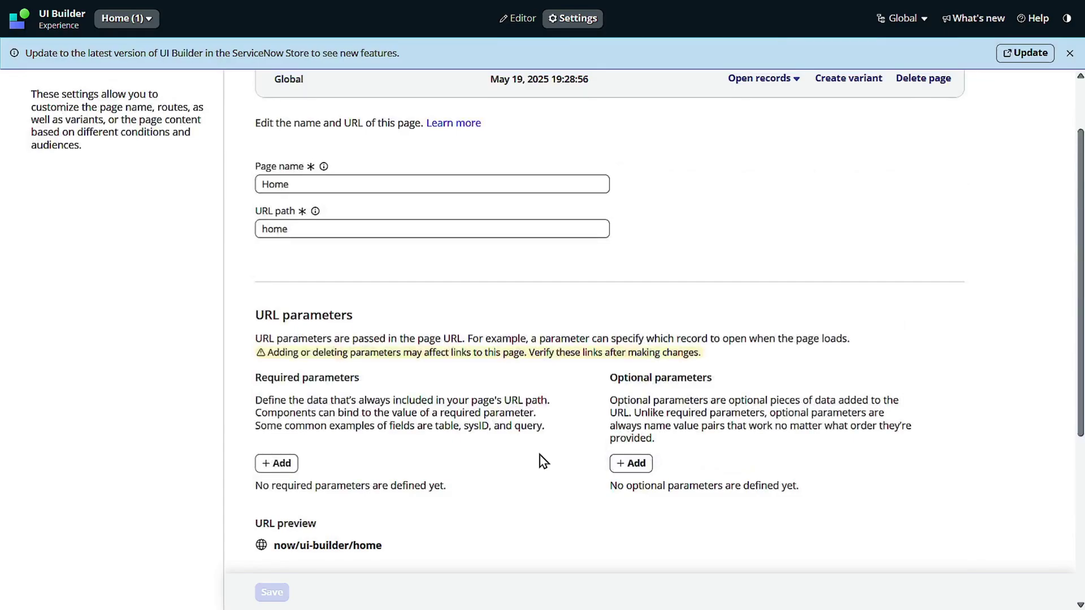
pyautogui.scroll(2, 409, 392)
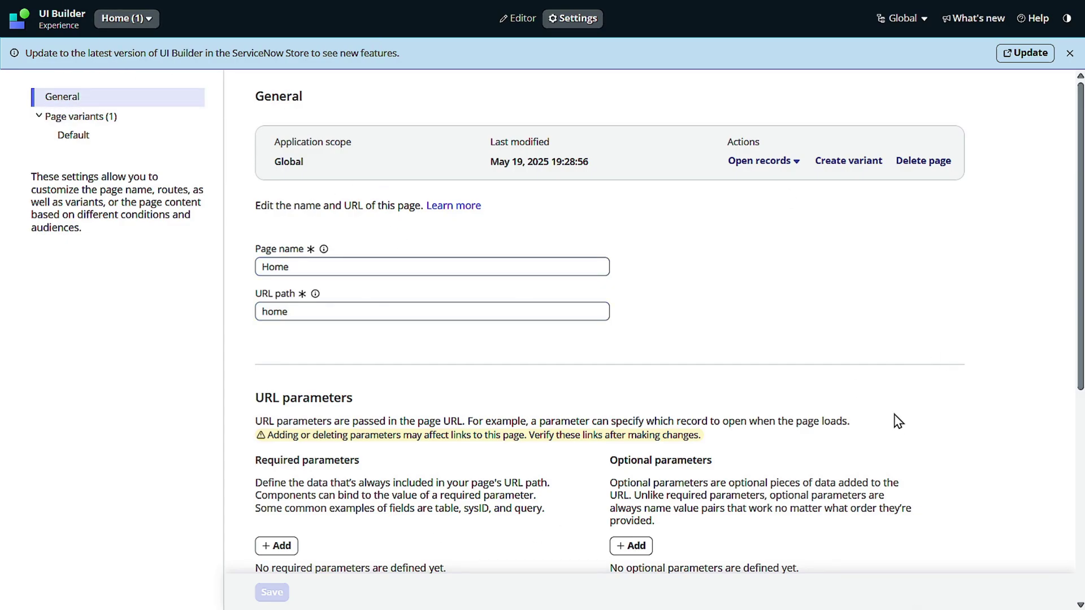
# Close the settings tab and open Now Experience Framework > Experiences by filtering for 'experience'
pyautogui.hotkey('ctrl', 'w')
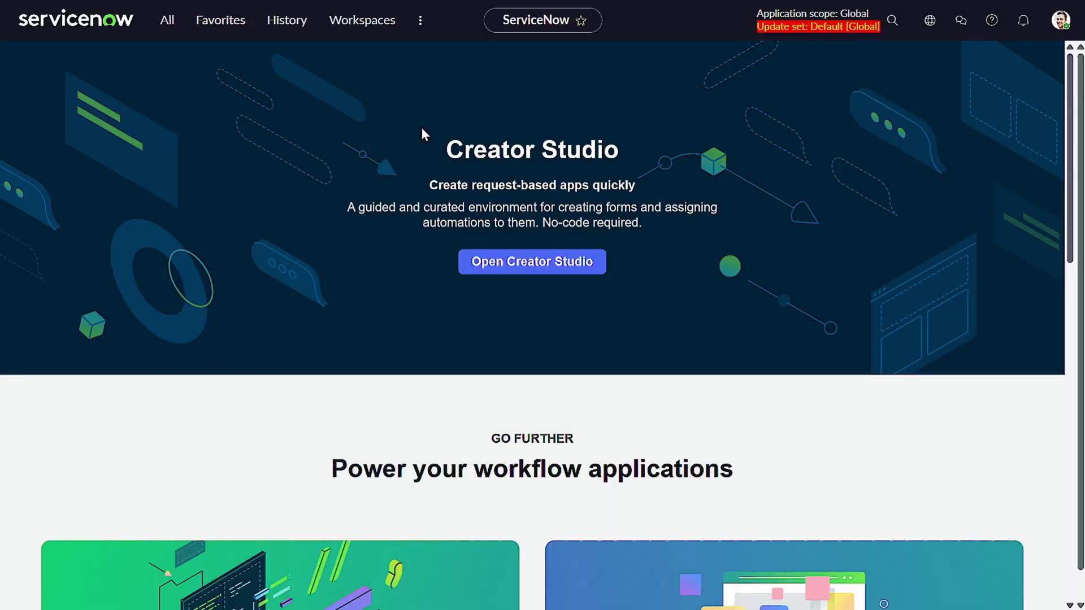
pyautogui.click(173, 27)
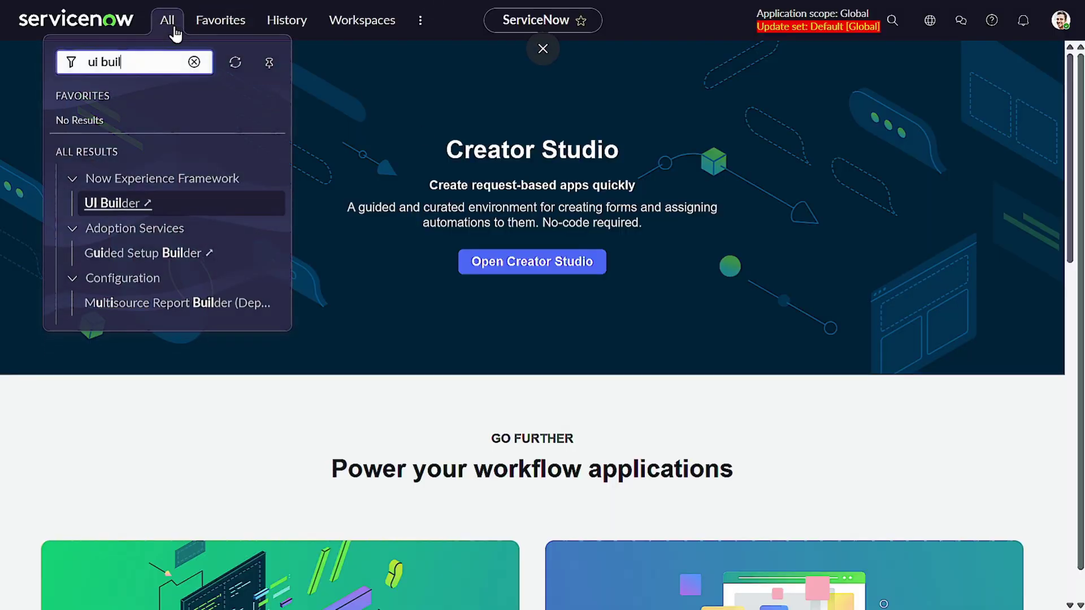
pyautogui.press('BackSpace')
pyautogui.press('BackSpace')
pyautogui.press('BackSpace')
pyautogui.press('BackSpace')
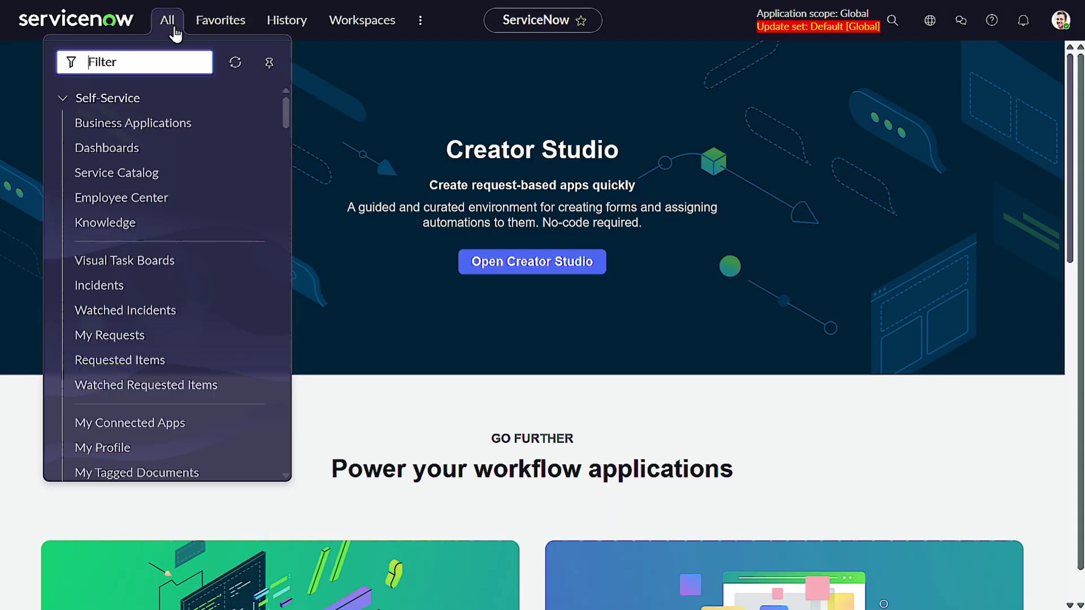
pyautogui.write('experie')
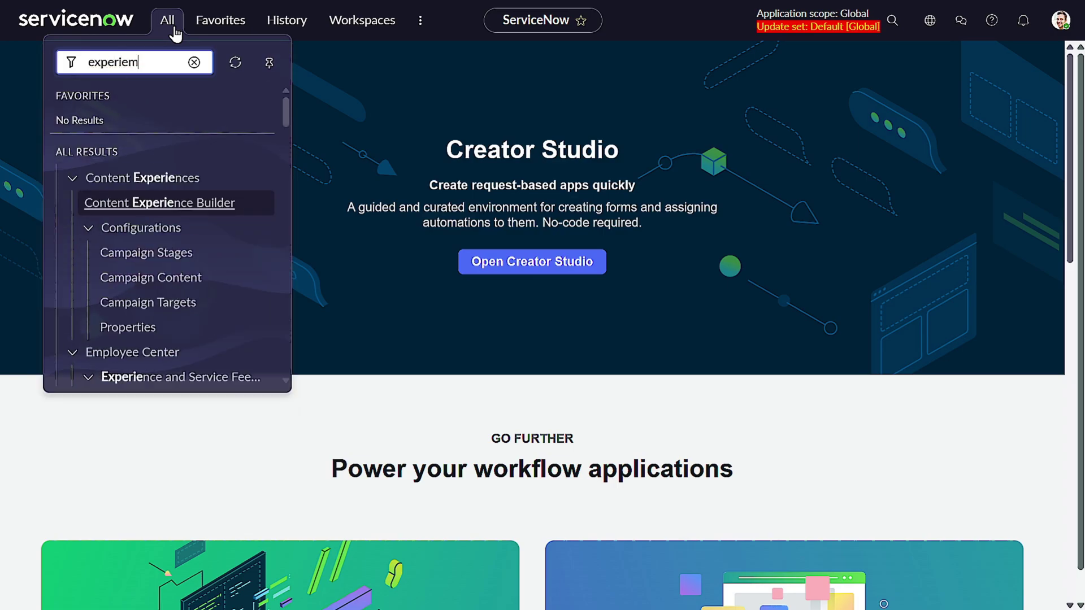
pyautogui.write('nce')
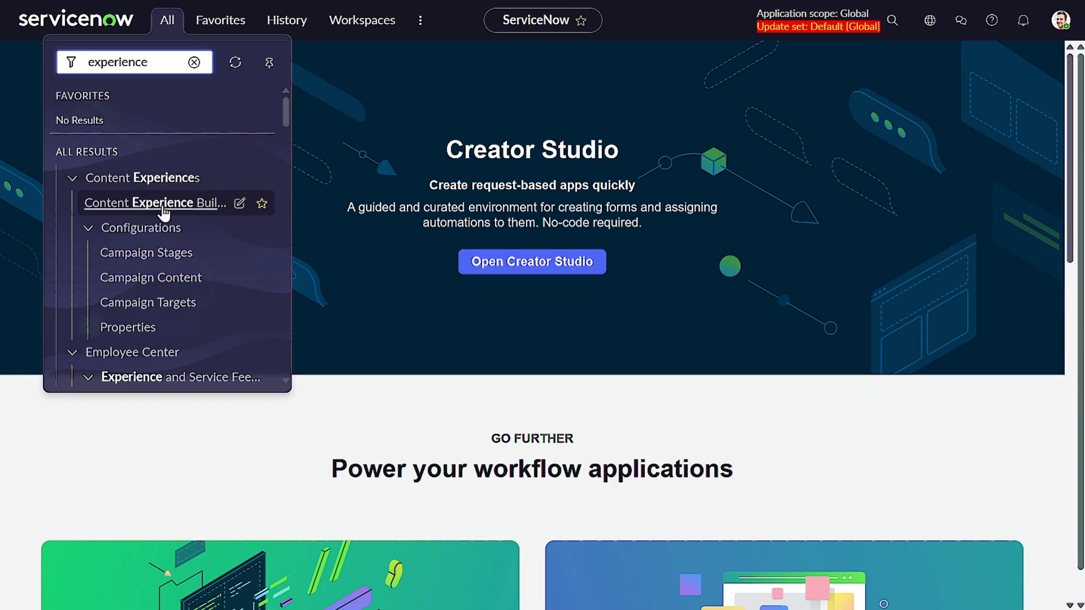
pyautogui.scroll(-2, 177, 201)
pyautogui.scroll(-2, 170, 199)
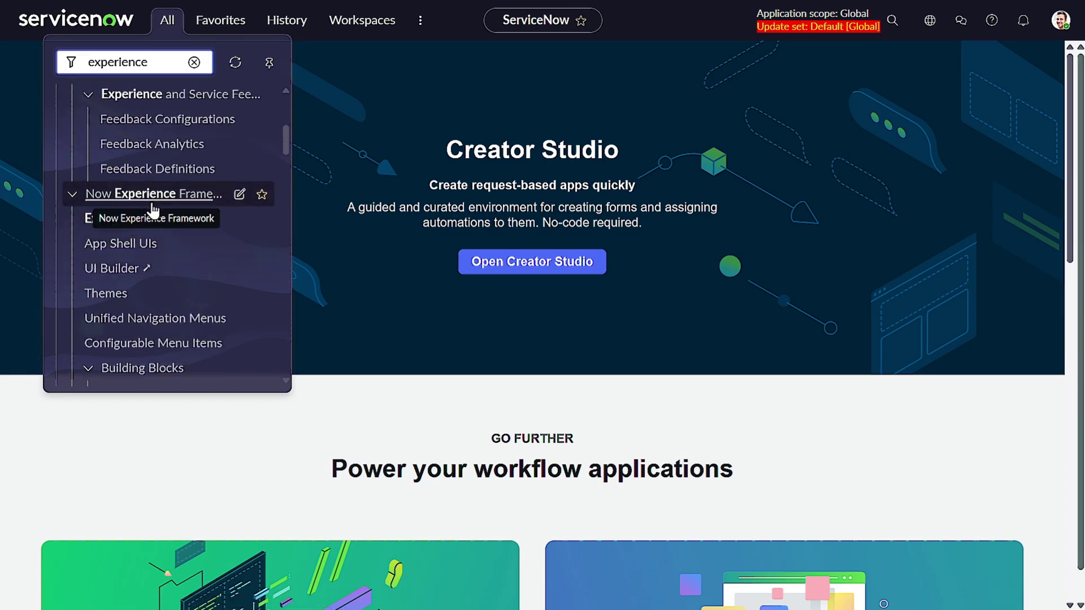
pyautogui.click(126, 218)
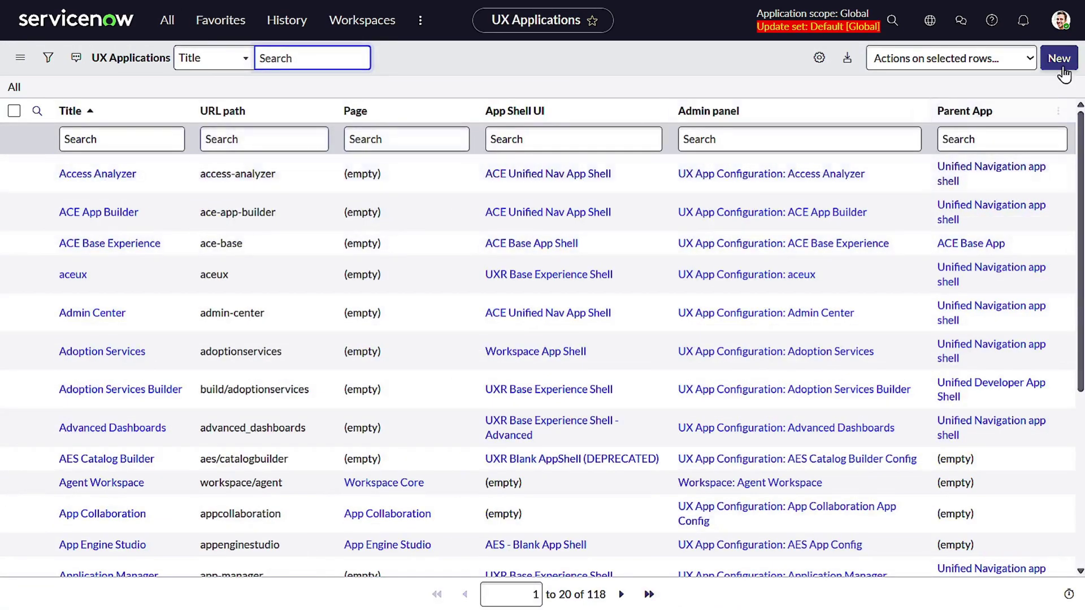
# Add Updated, Updated by, Application and Created columns, sort by Created, then open UI Builder
pyautogui.click(851, 56)
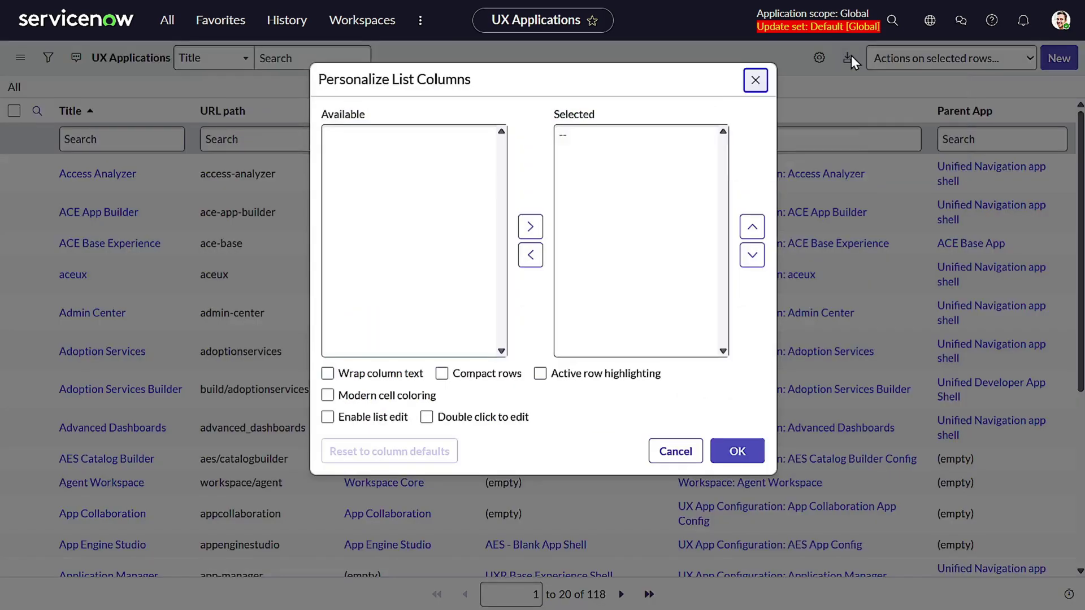
pyautogui.press('Return')
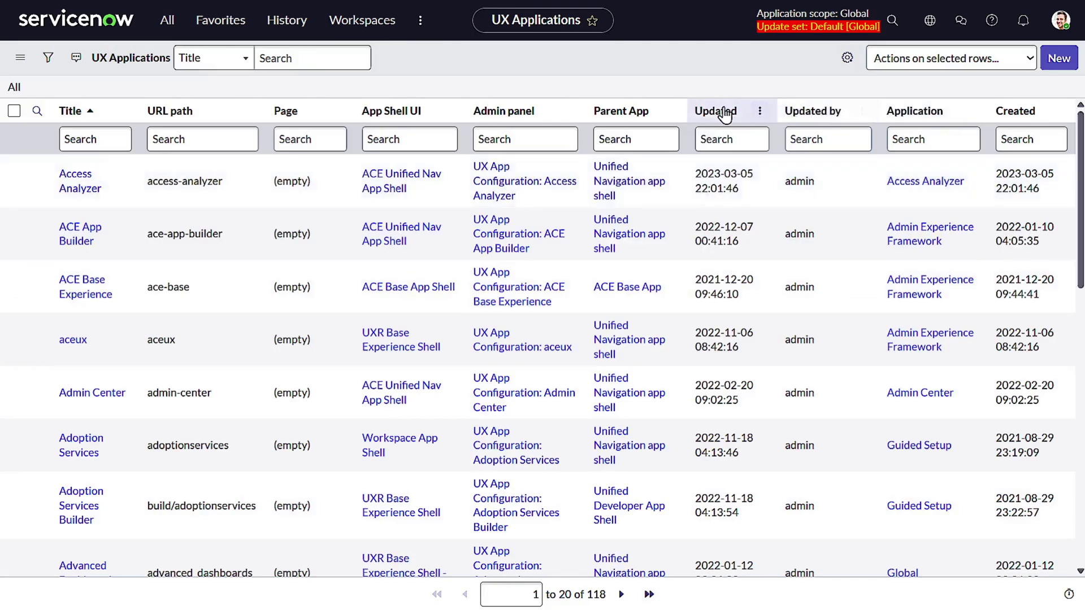
pyautogui.click(1004, 116)
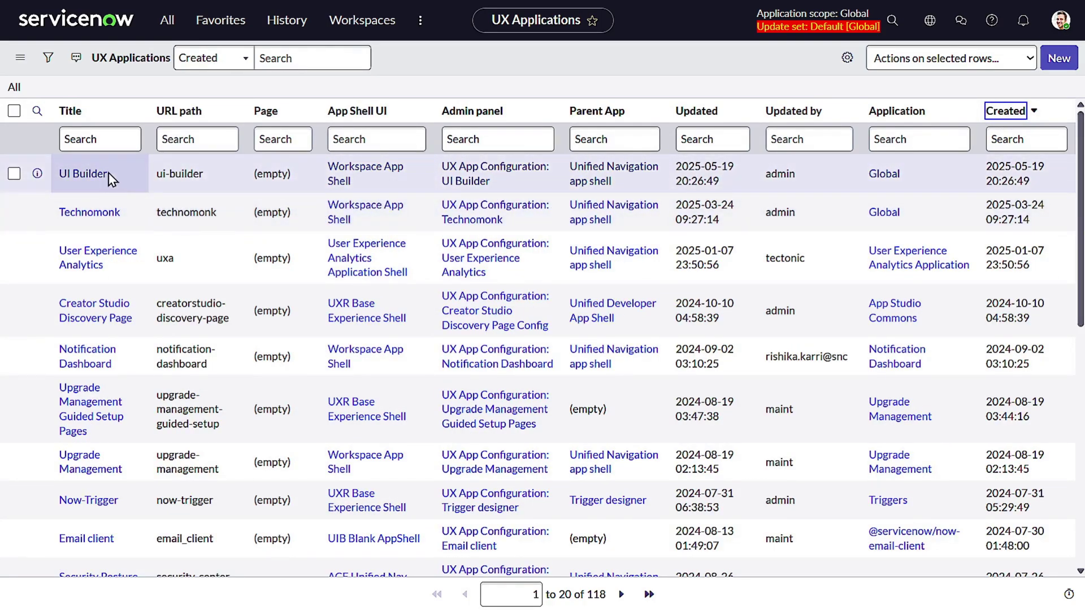
pyautogui.click(88, 175)
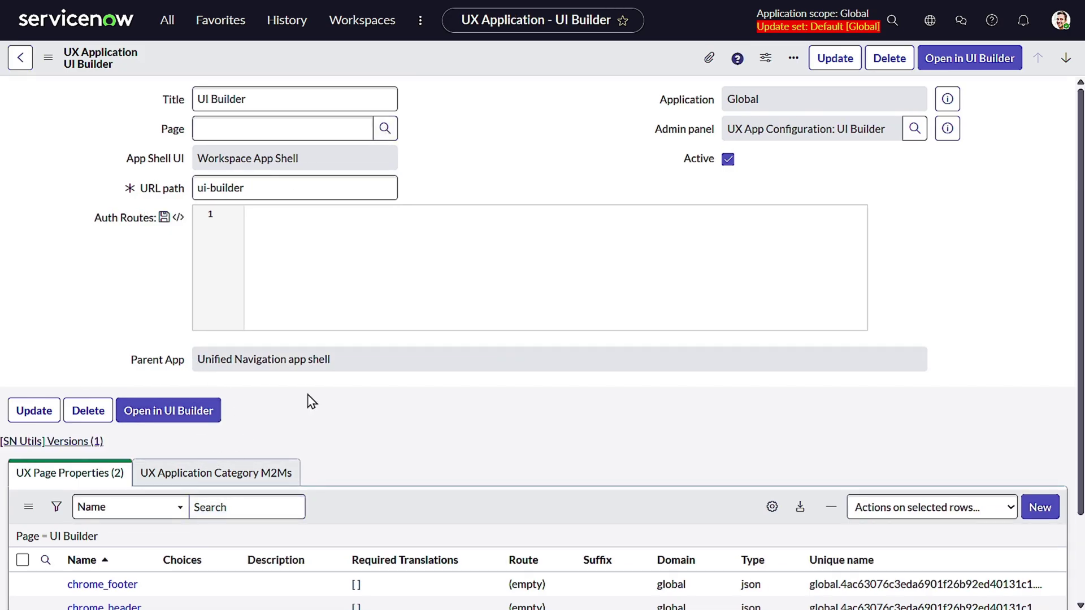
# Create a UX Application Category M2M record linking UI Builder to the Workspace category
pyautogui.scroll(-2, 317, 398)
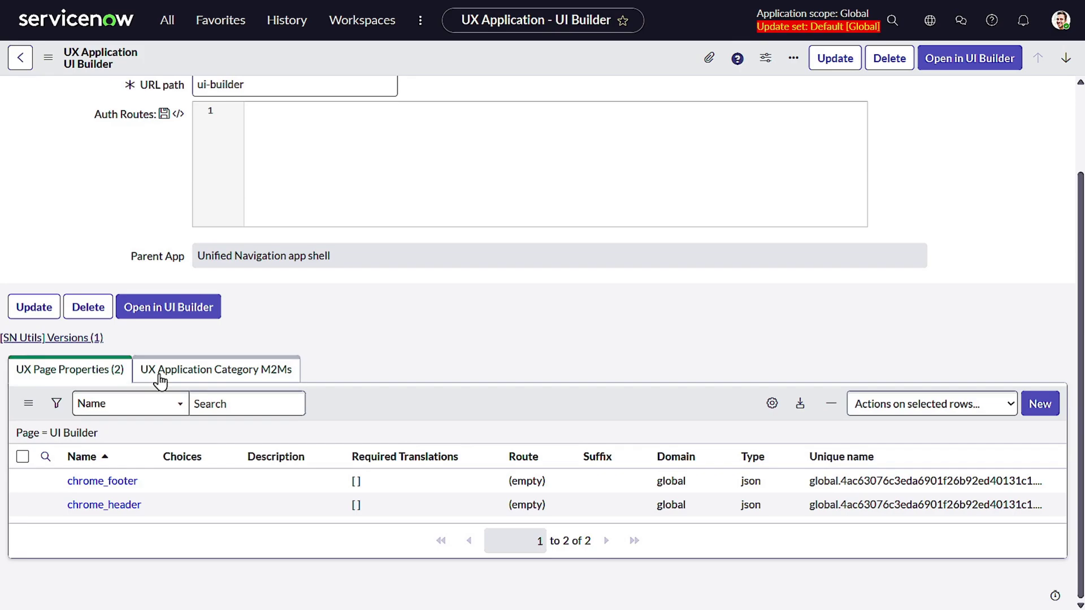
pyautogui.click(161, 376)
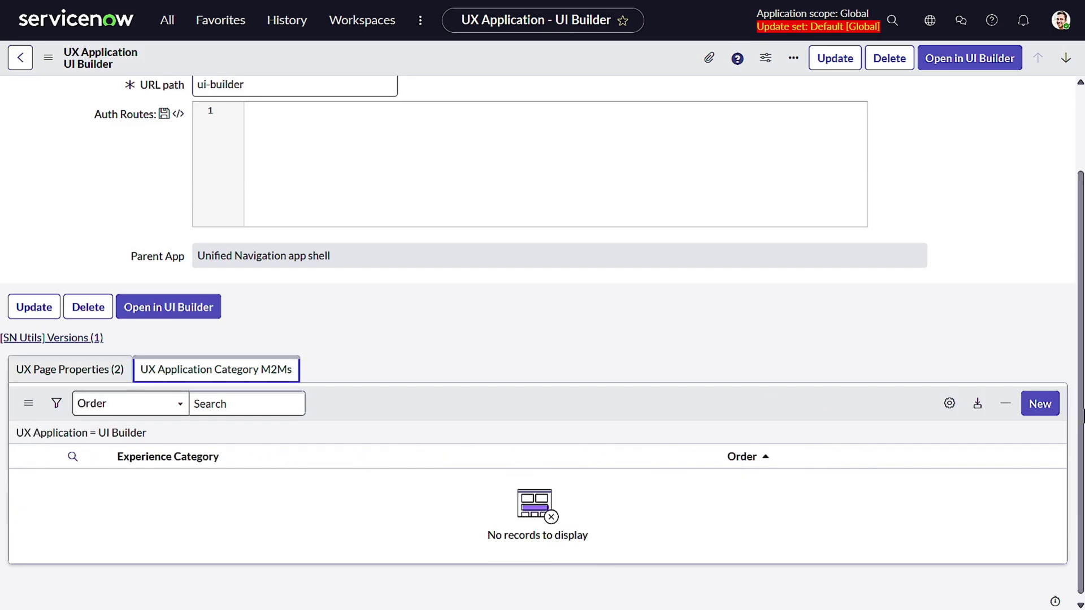
pyautogui.click(1041, 405)
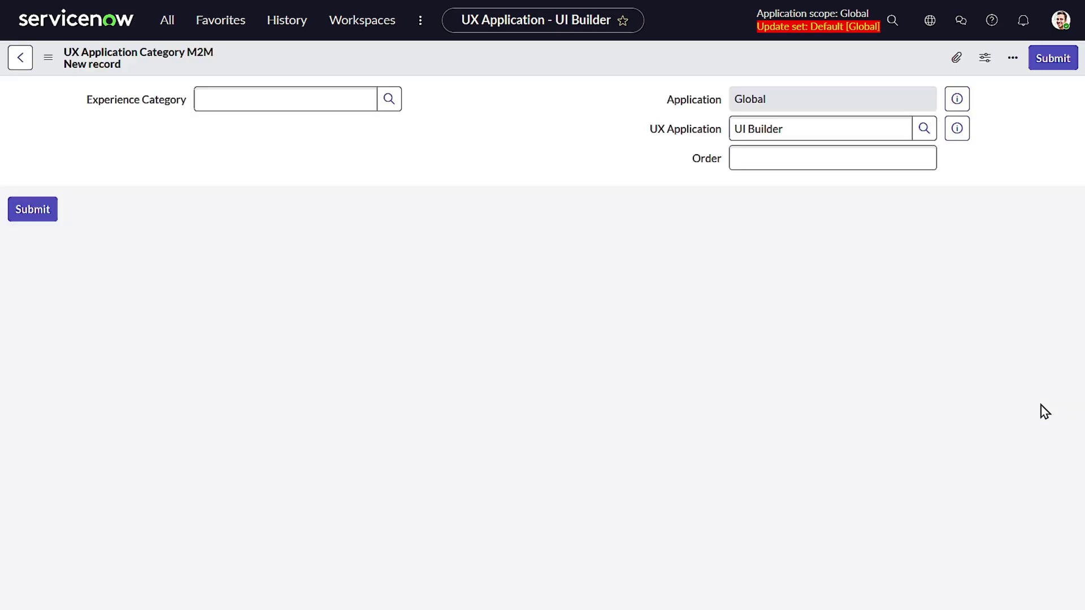
pyautogui.click(252, 102)
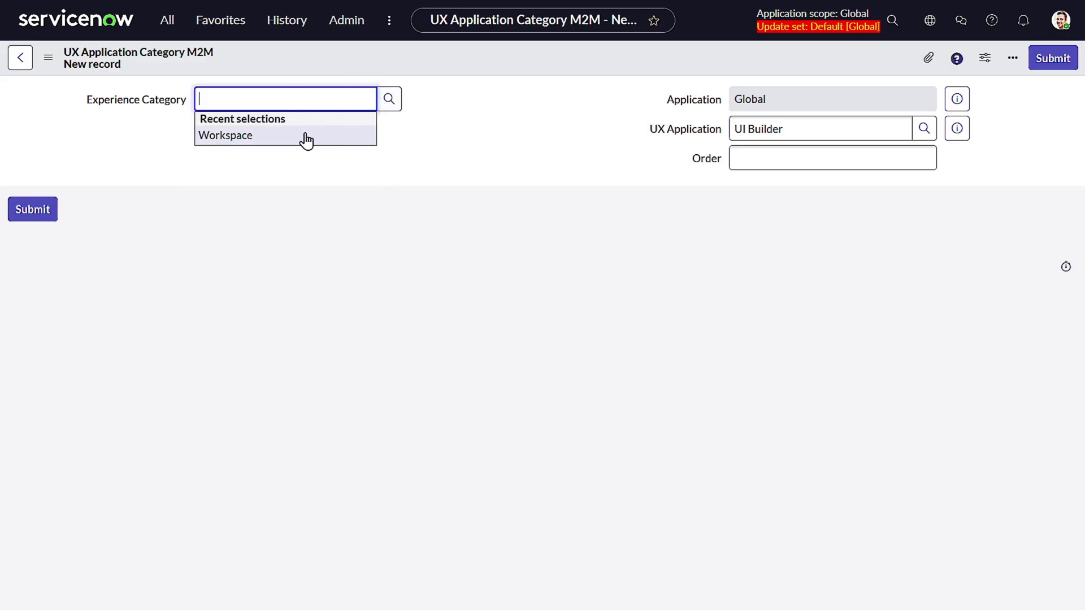
pyautogui.click(306, 138)
pyautogui.click(386, 102)
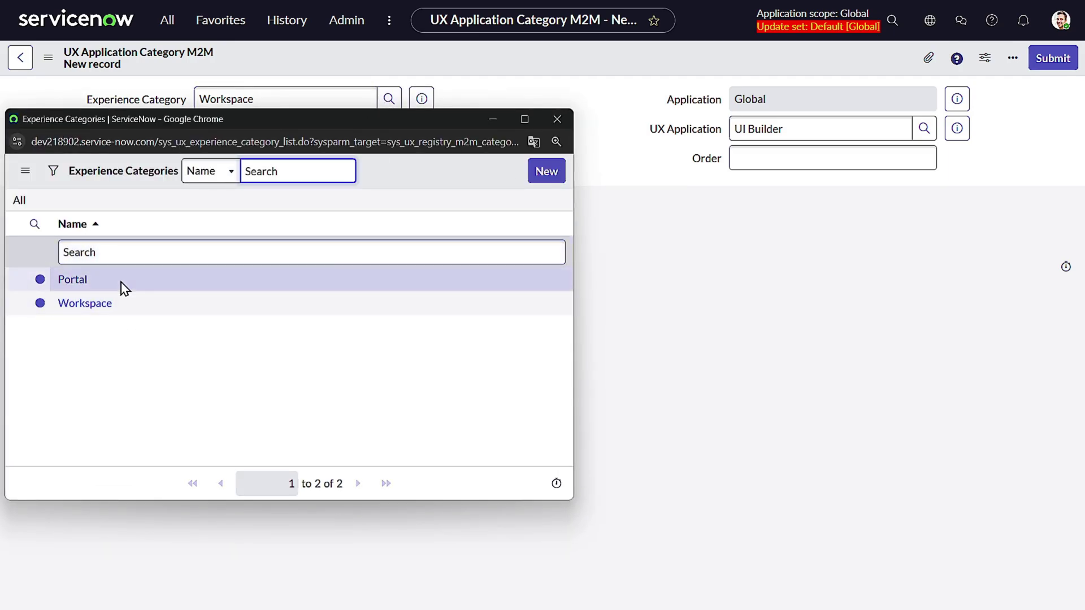
pyautogui.click(556, 120)
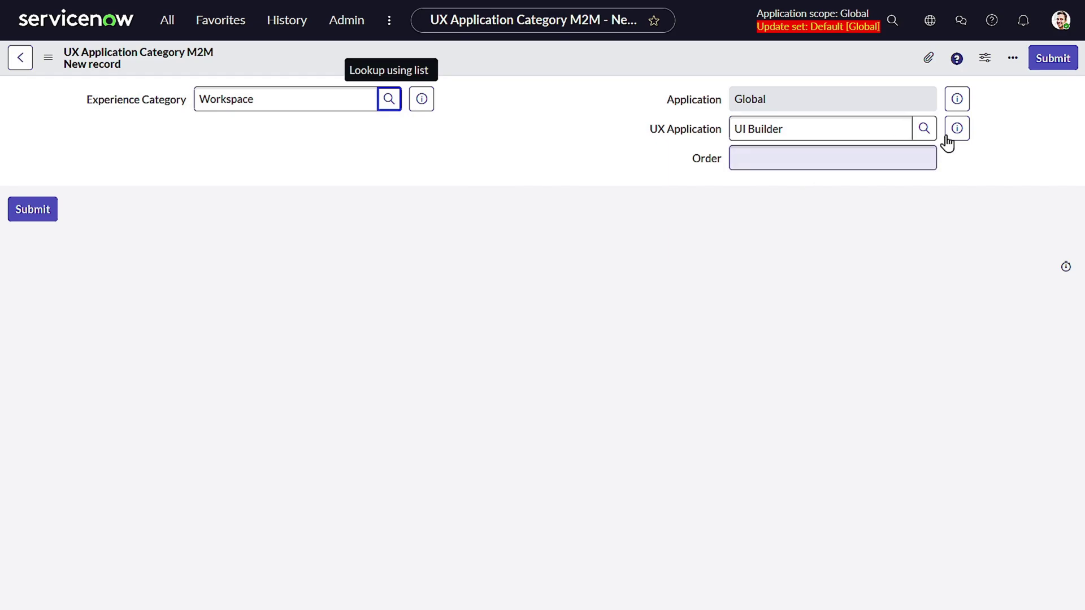
pyautogui.click(1048, 61)
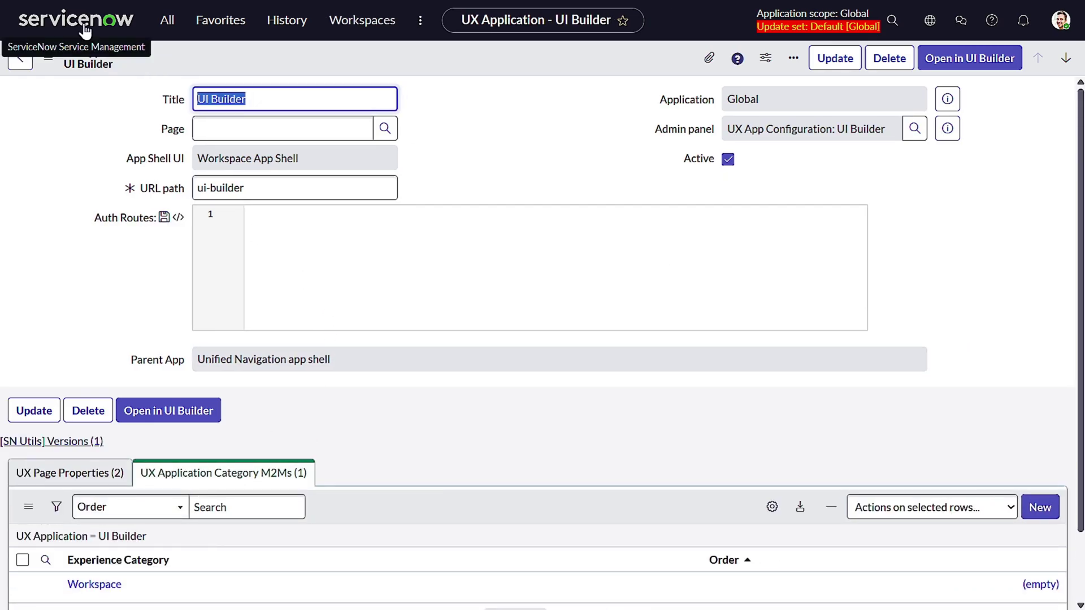
# Return to the ServiceNow home page and confirm UI Builder appears under Workspaces beneath Technomonk
pyautogui.click(366, 26)
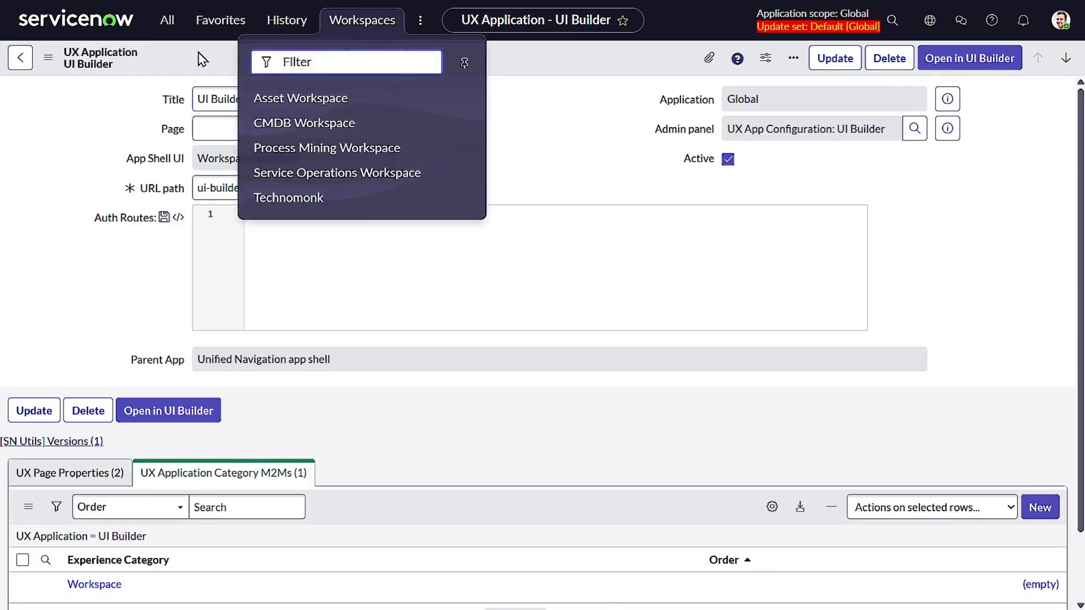
pyautogui.click(51, 25)
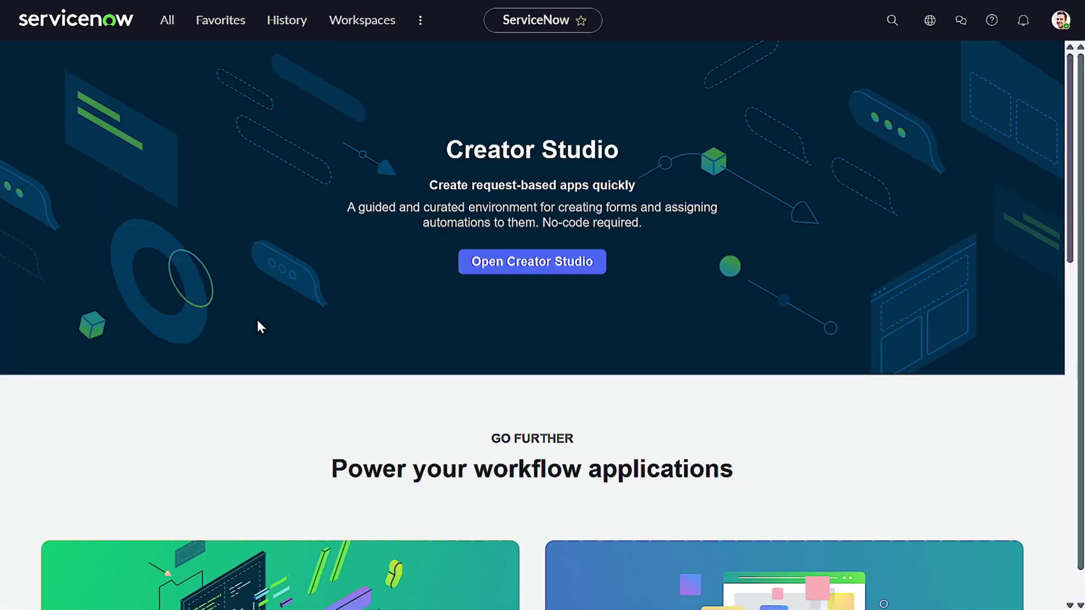
pyautogui.click(368, 24)
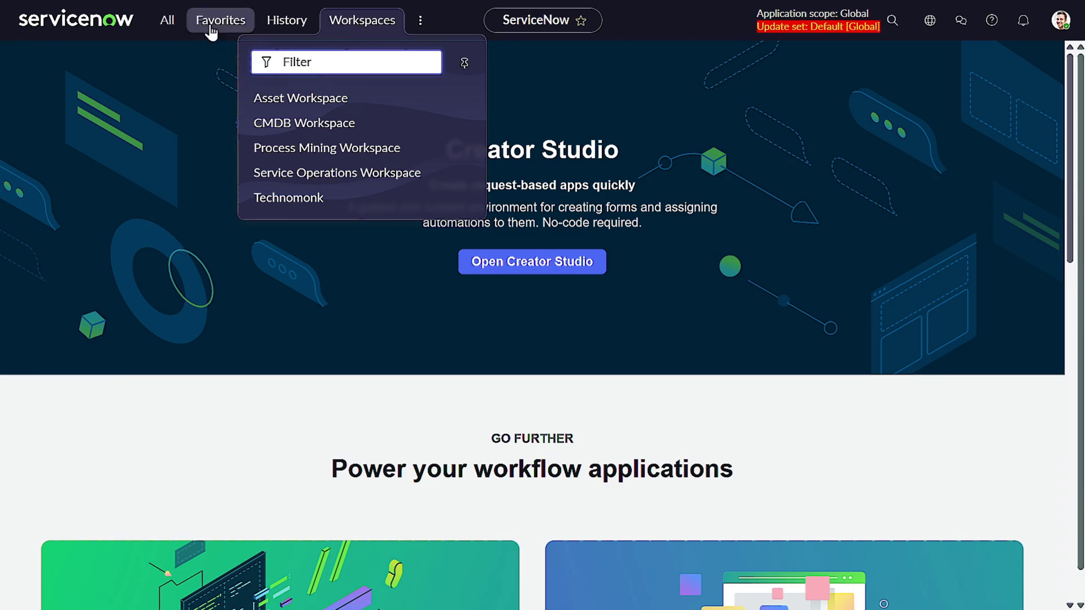
pyautogui.click(347, 22)
pyautogui.click(367, 23)
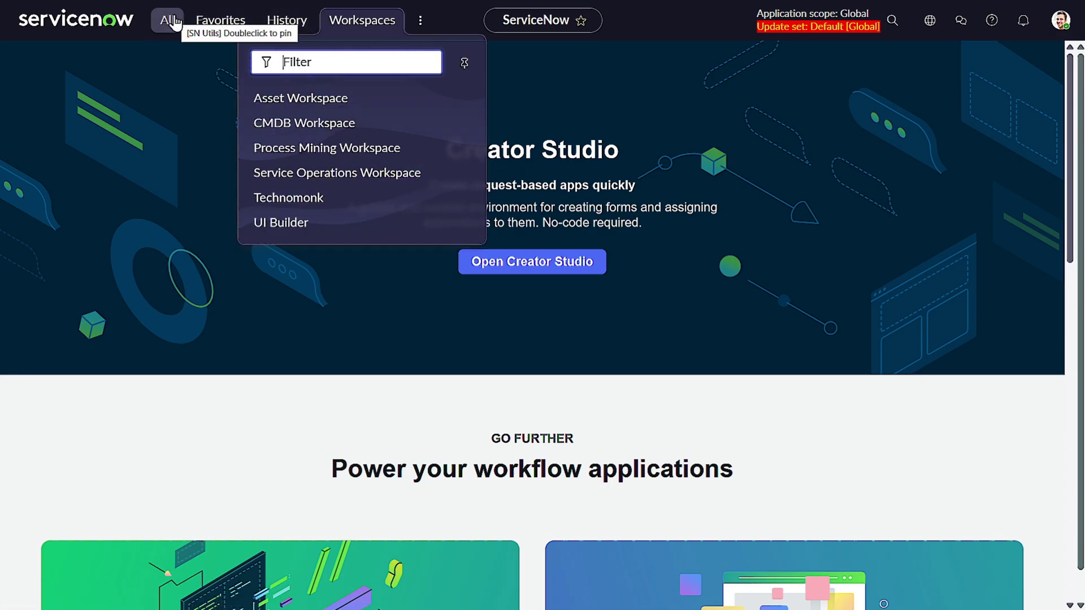
# Open the UI Builder workspace to see its welcome line, image and audio player
pyautogui.click(313, 232)
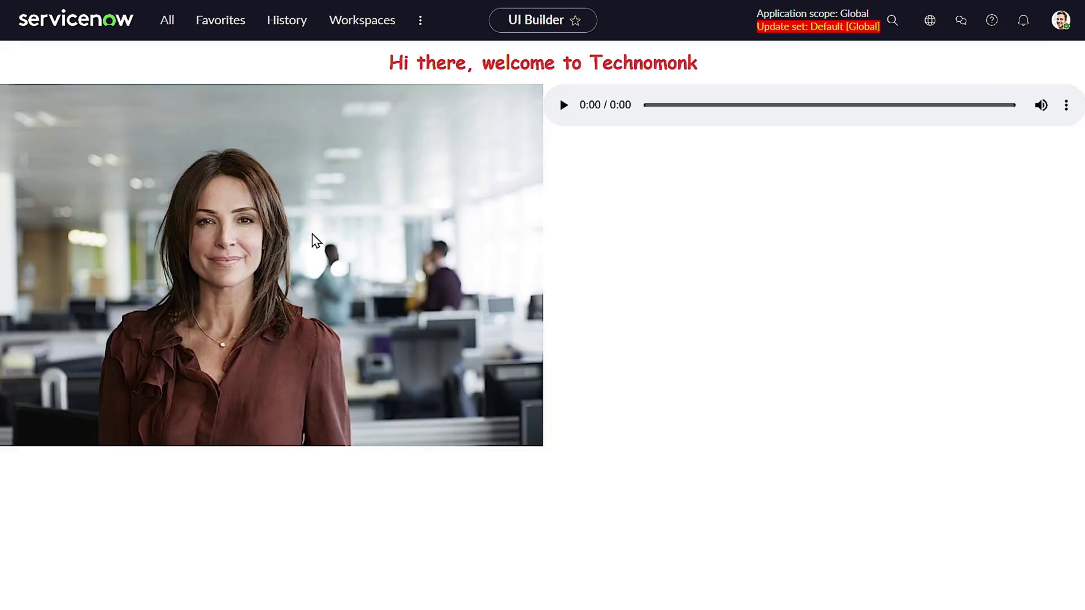